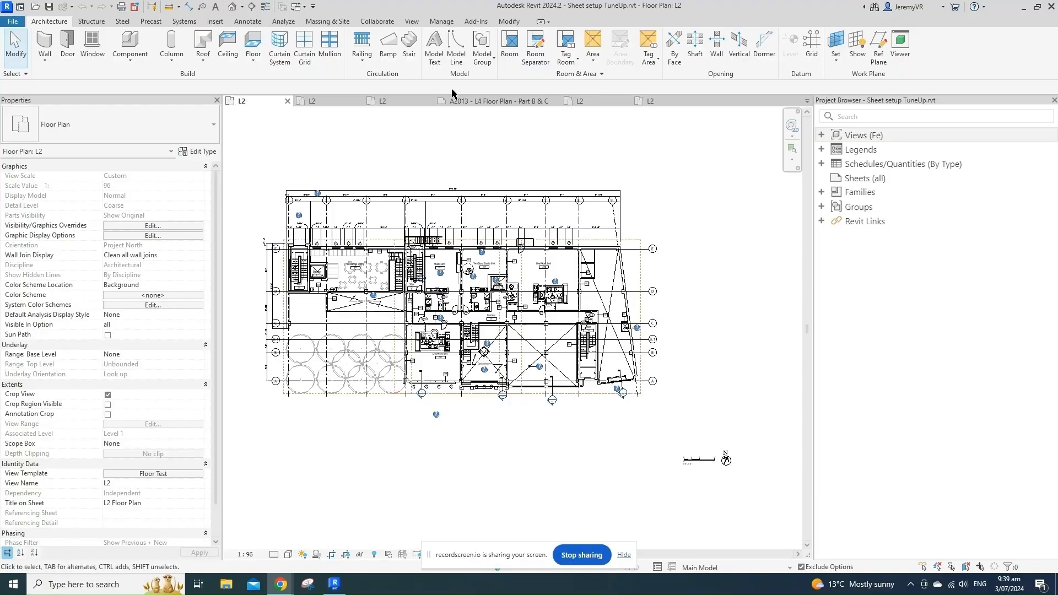
# Check the names of the overall scope box and the two part-plan scope boxes in the L2 floor plan.
pyautogui.click(388, 245)
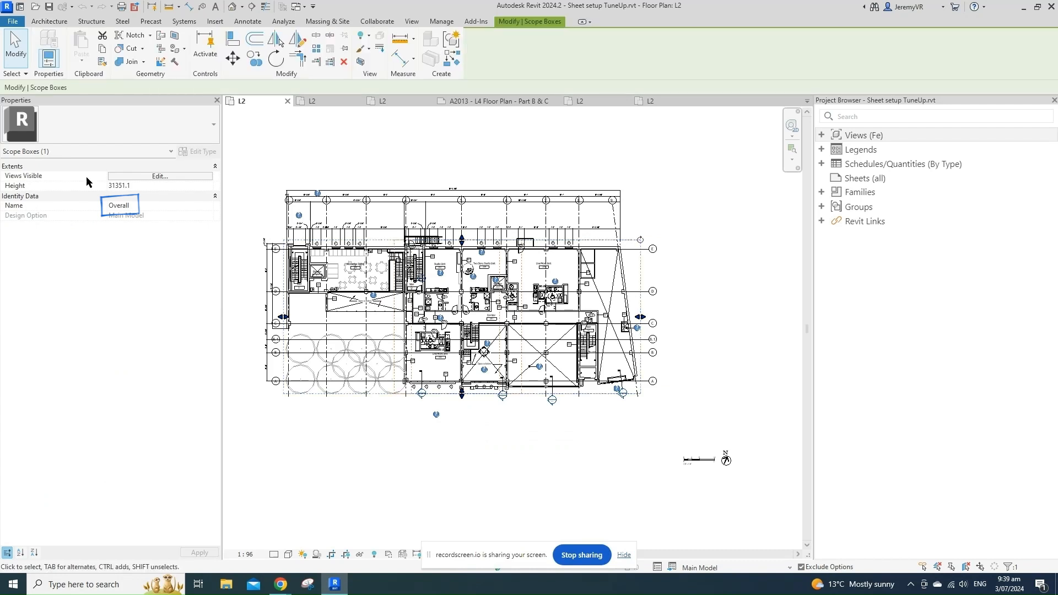
pyautogui.click(376, 237)
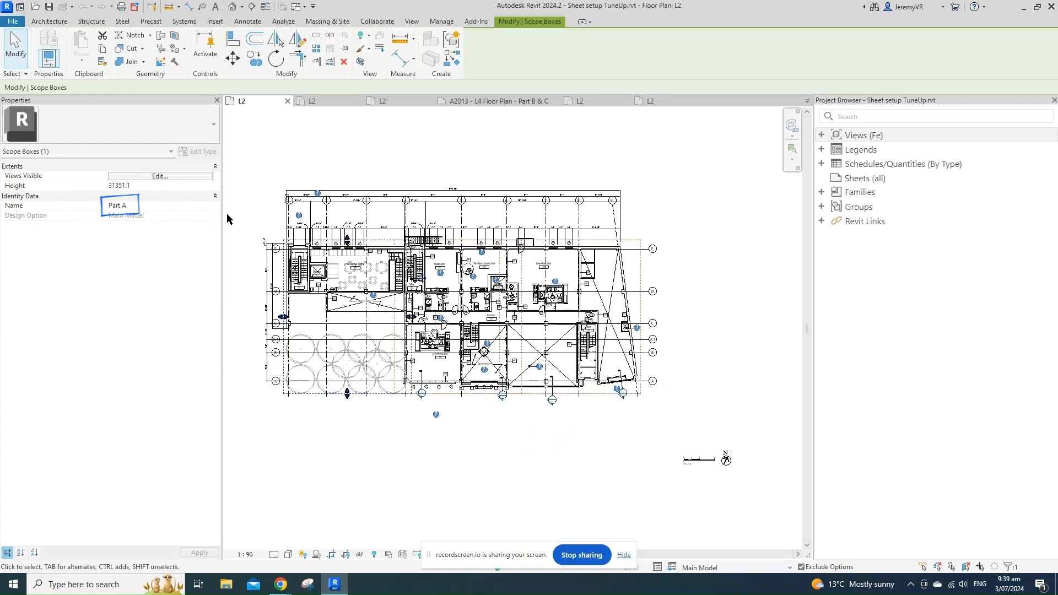
pyautogui.click(465, 241)
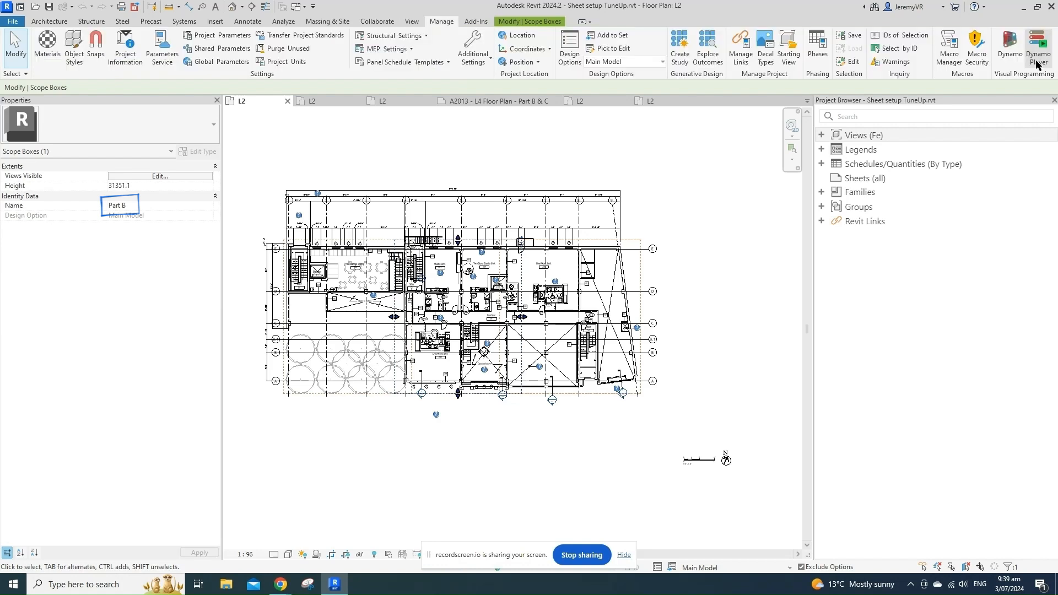
# Run the Sheet Setup script from Dynamo Player and dismiss its help notes.
pyautogui.click(1037, 62)
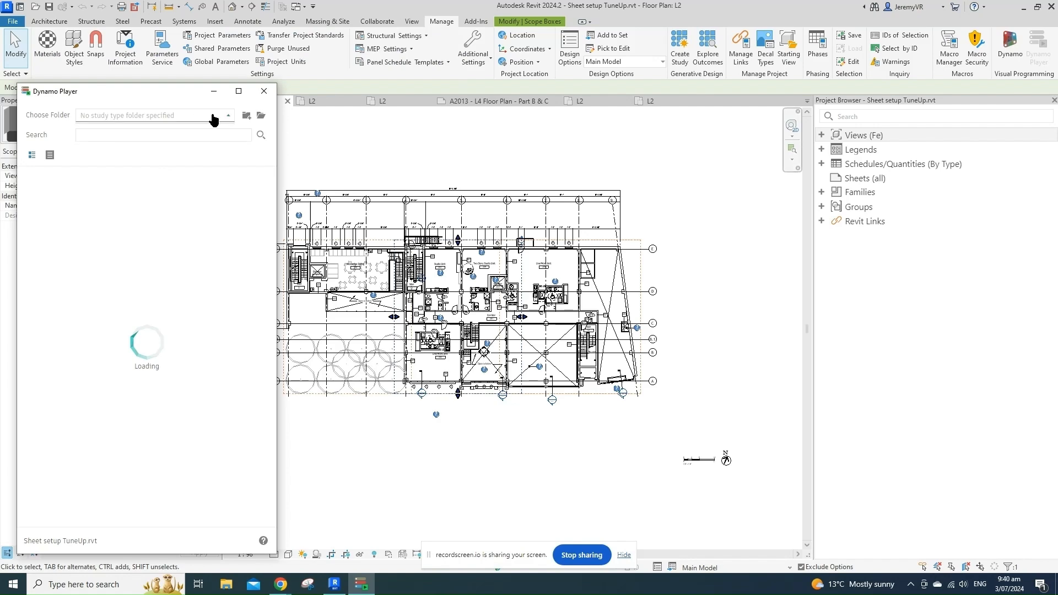
pyautogui.click(191, 93)
pyautogui.click(256, 397)
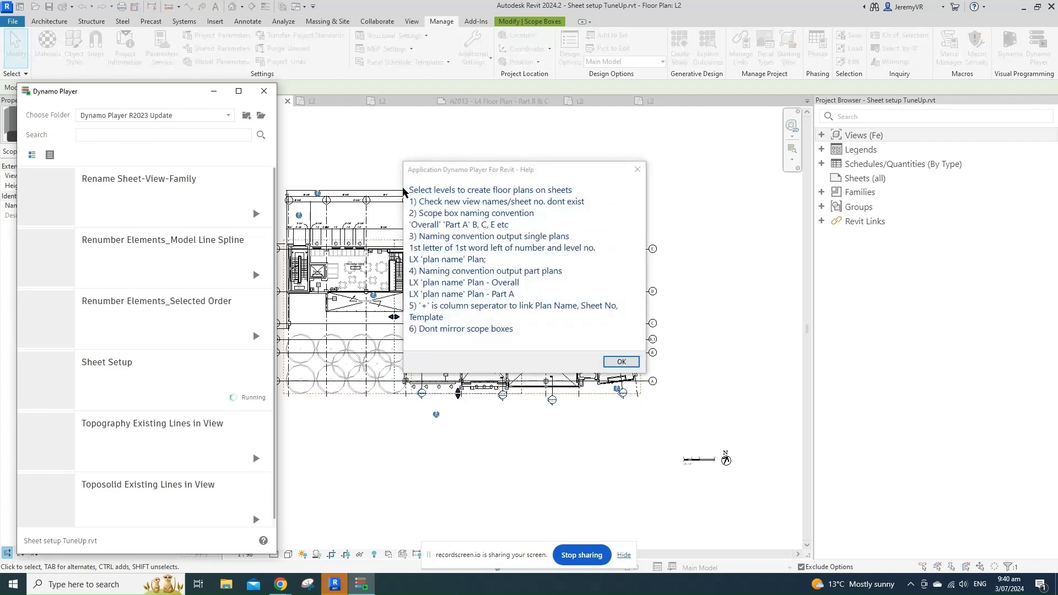
pyautogui.click(608, 362)
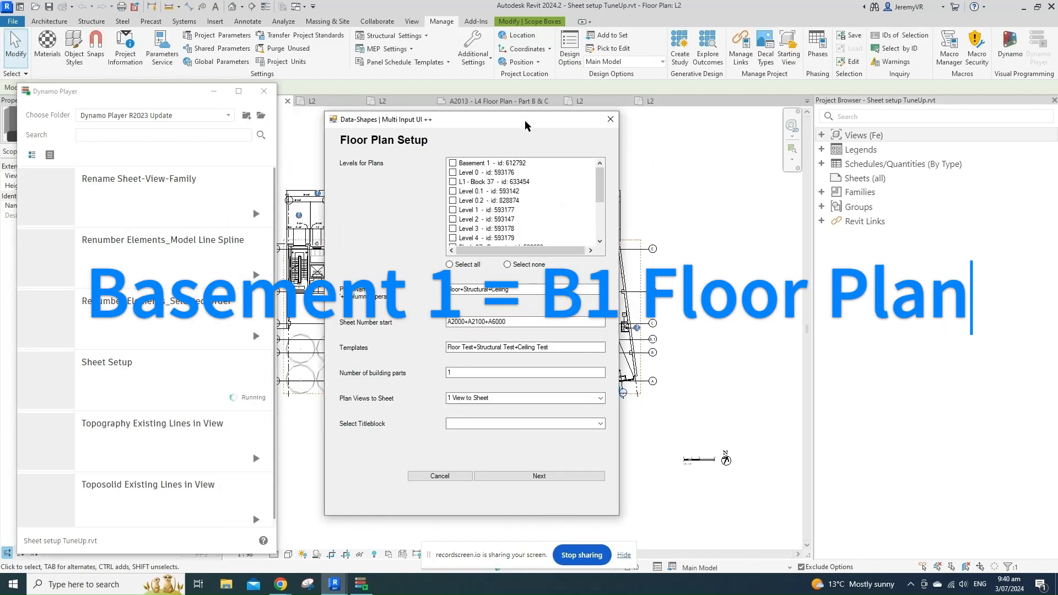
# Include Basement 1, Level 0, Level 1 to Level 4 and Roof as the levels for the floor plans.
pyautogui.click(474, 164)
pyautogui.keyDown('shift'); pyautogui.click(472, 173); pyautogui.keyUp('shift')
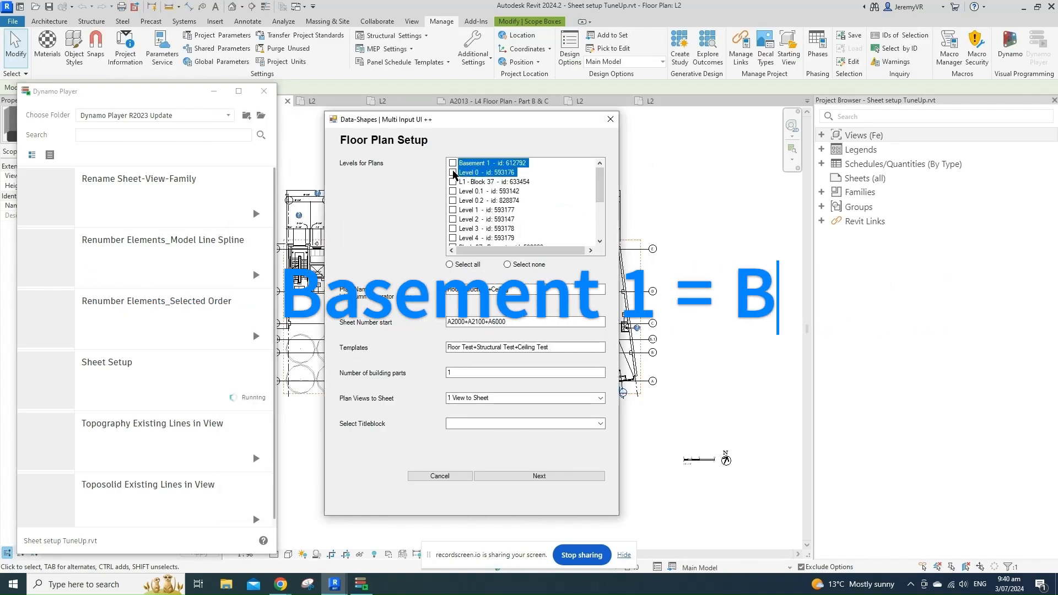
pyautogui.click(496, 209)
pyautogui.scroll(-1, 496, 210)
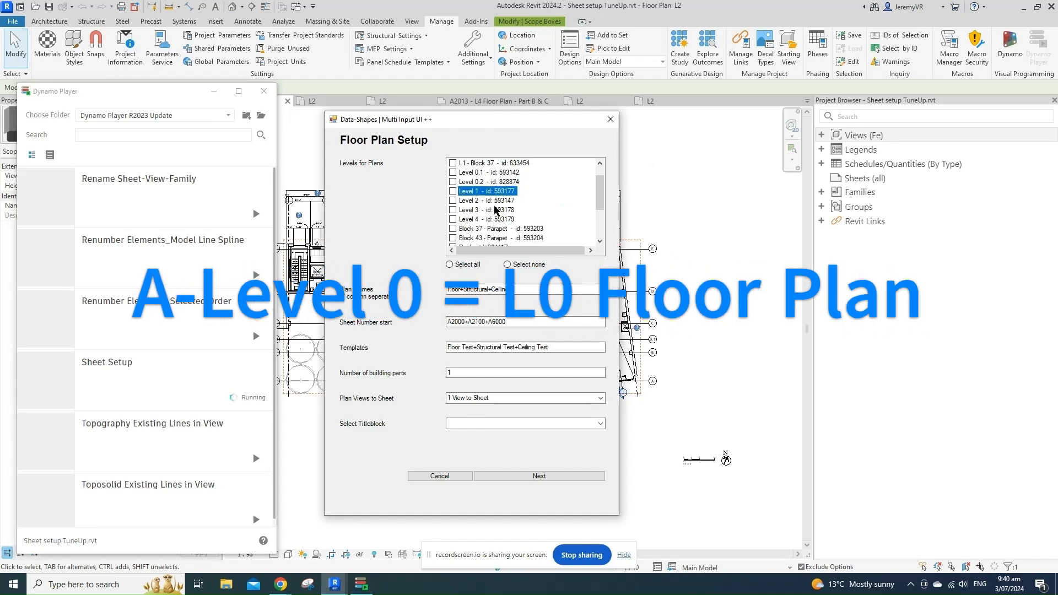
pyautogui.keyDown('shift'); pyautogui.click(498, 219); pyautogui.keyUp('shift')
pyautogui.scroll(-1, 517, 223)
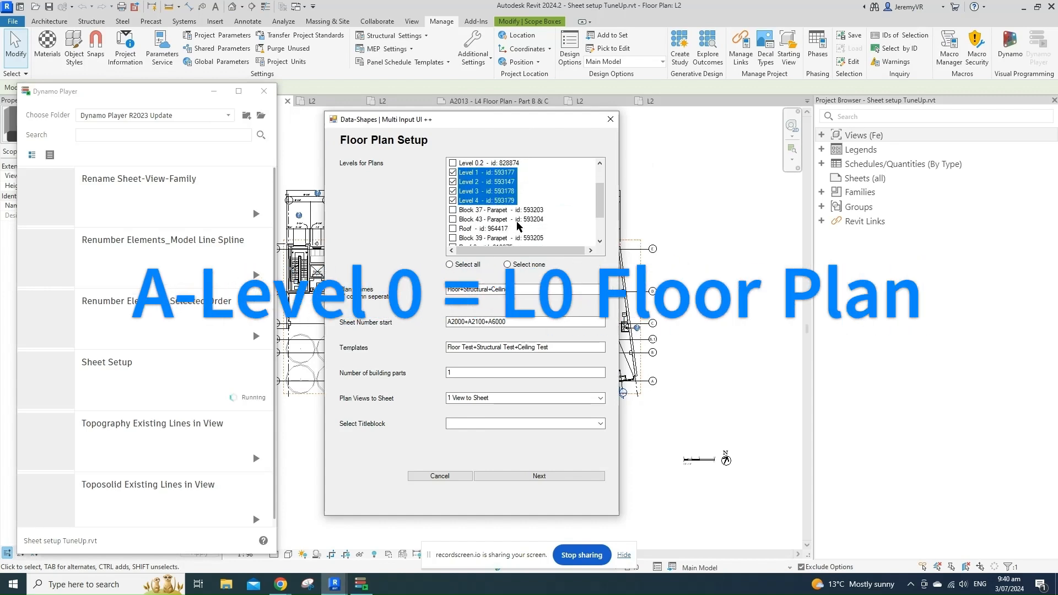
pyautogui.scroll(-2, 518, 225)
pyautogui.click(453, 192)
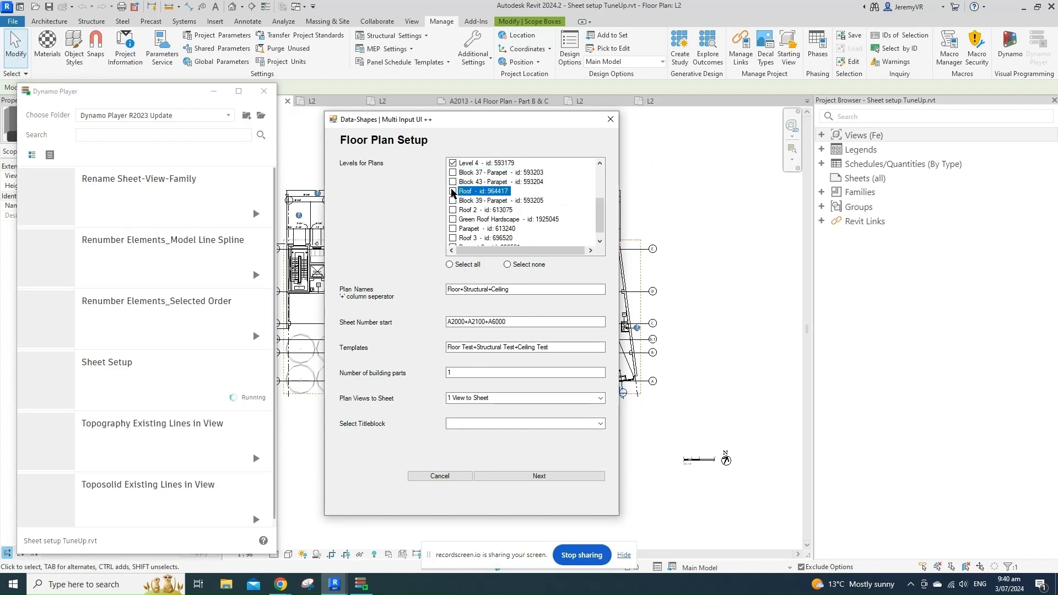
pyautogui.click(452, 191)
pyautogui.click(533, 291)
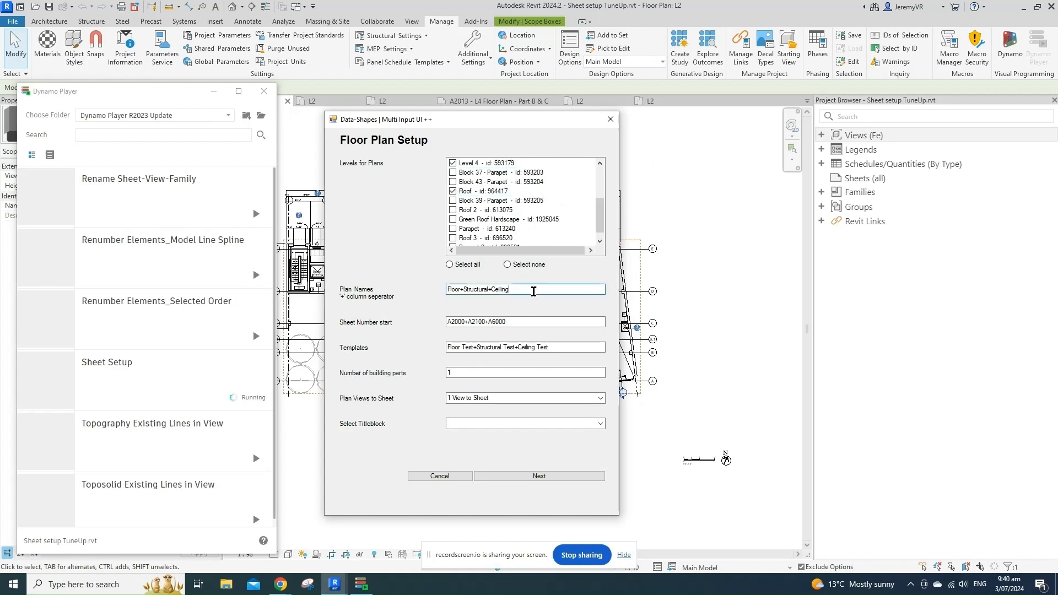
pyautogui.write('+')
pyautogui.click(537, 322)
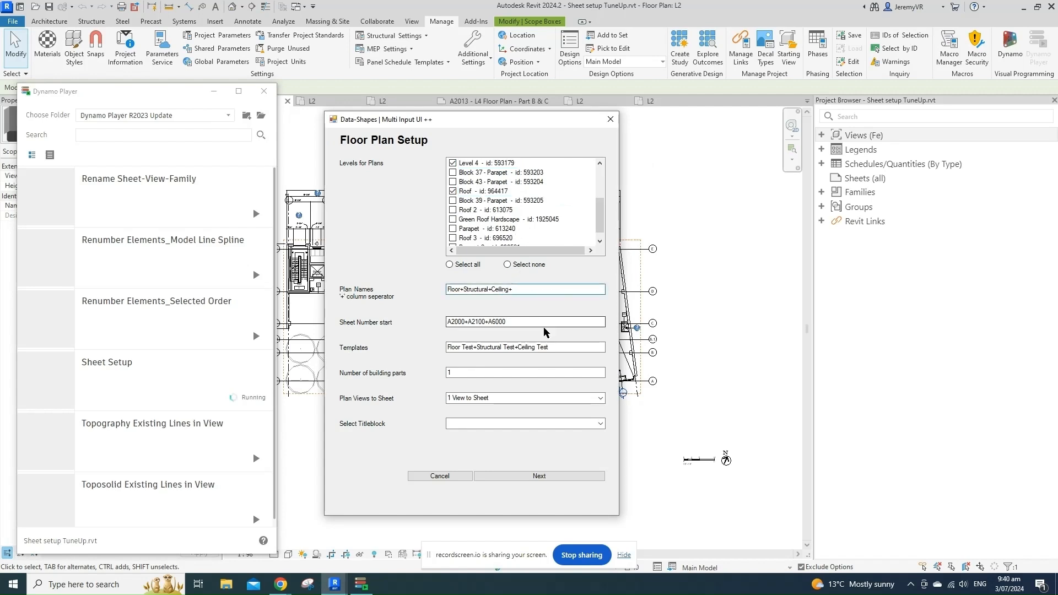
pyautogui.write('+')
pyautogui.press('BackSpace')
pyautogui.click(533, 291)
pyautogui.press('BackSpace')
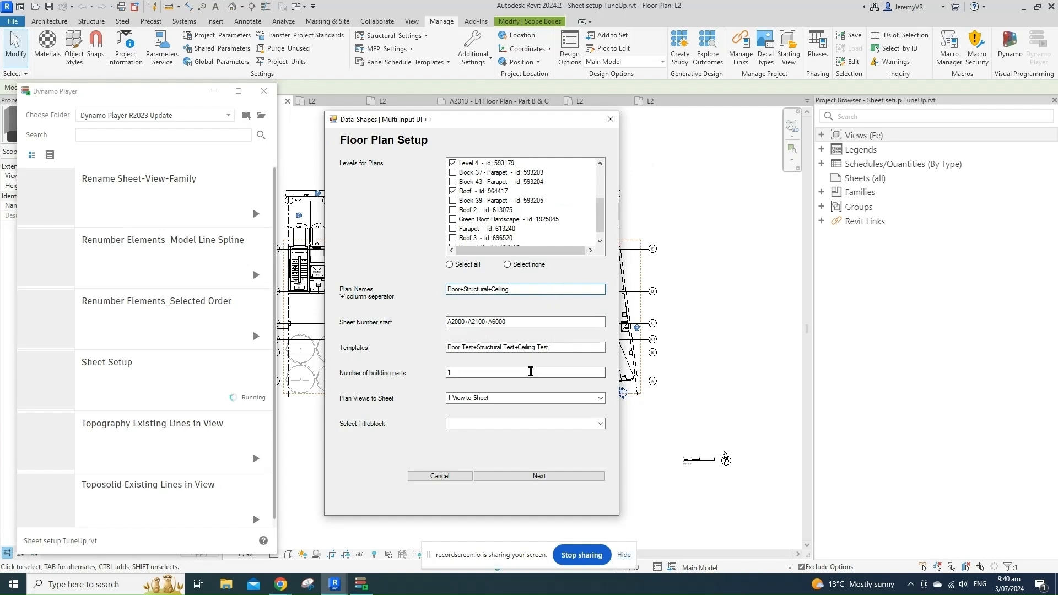
pyautogui.click(467, 373)
pyautogui.write('0')
pyautogui.press('BackSpace')
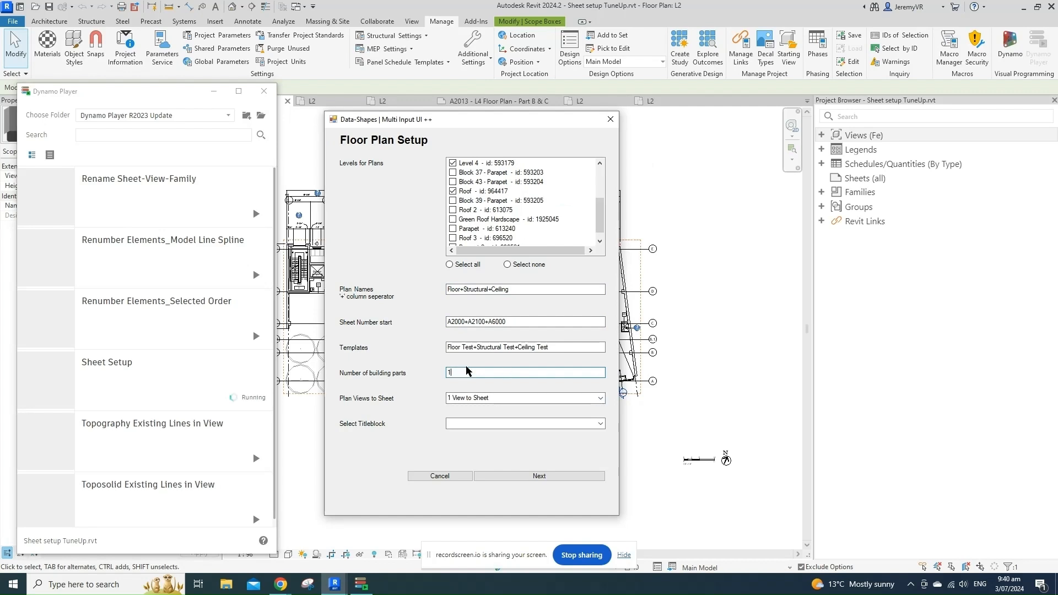
# Set the plans to 2 Views to Sheet with the E 34 x 44 Horizontal titleblock and continue to the section, elevation and detail setup.
pyautogui.click(601, 399)
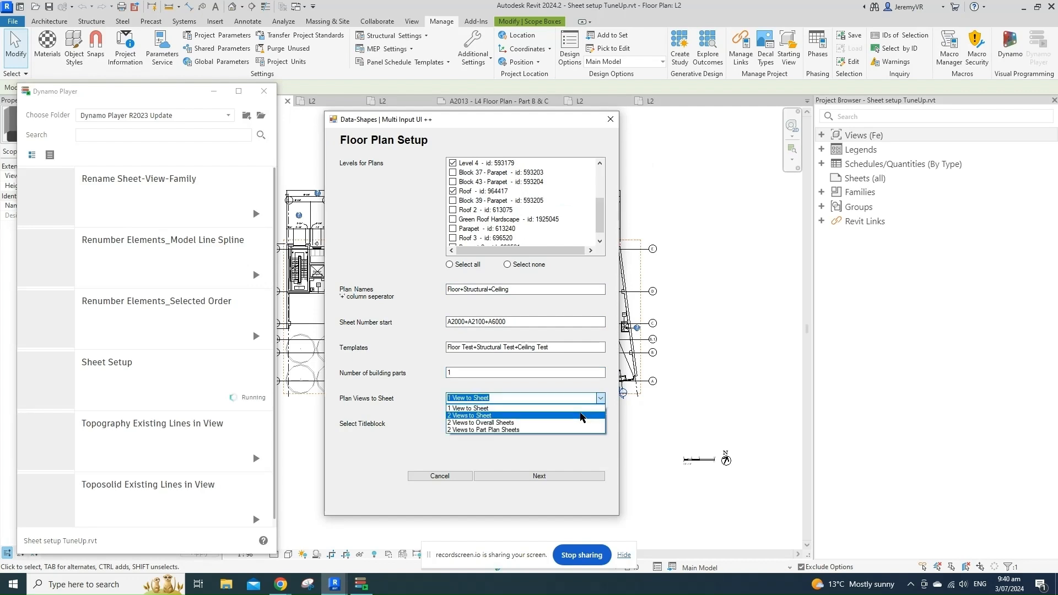
pyautogui.click(581, 416)
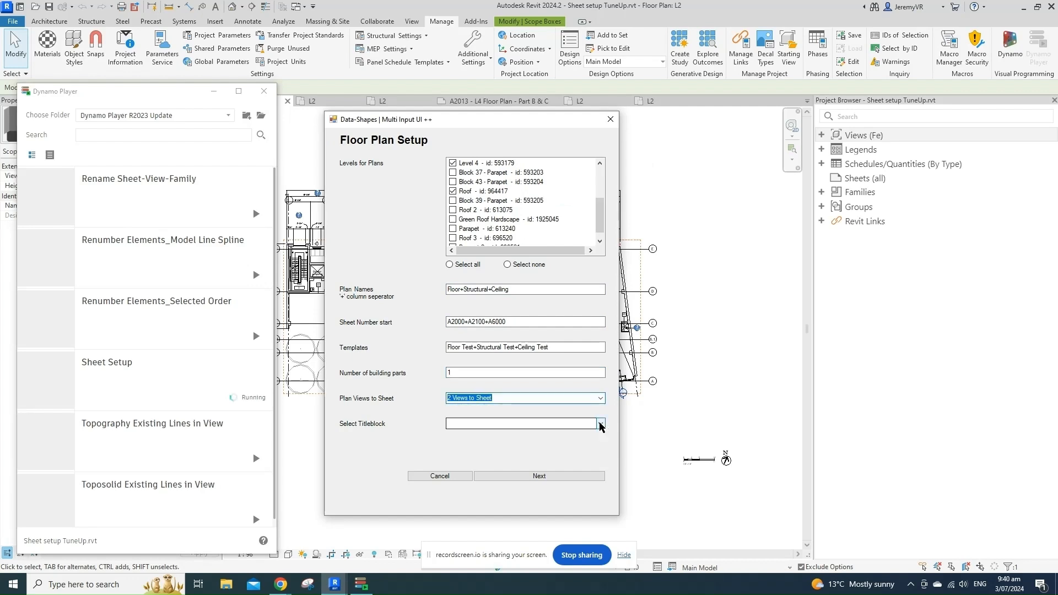
pyautogui.click(600, 424)
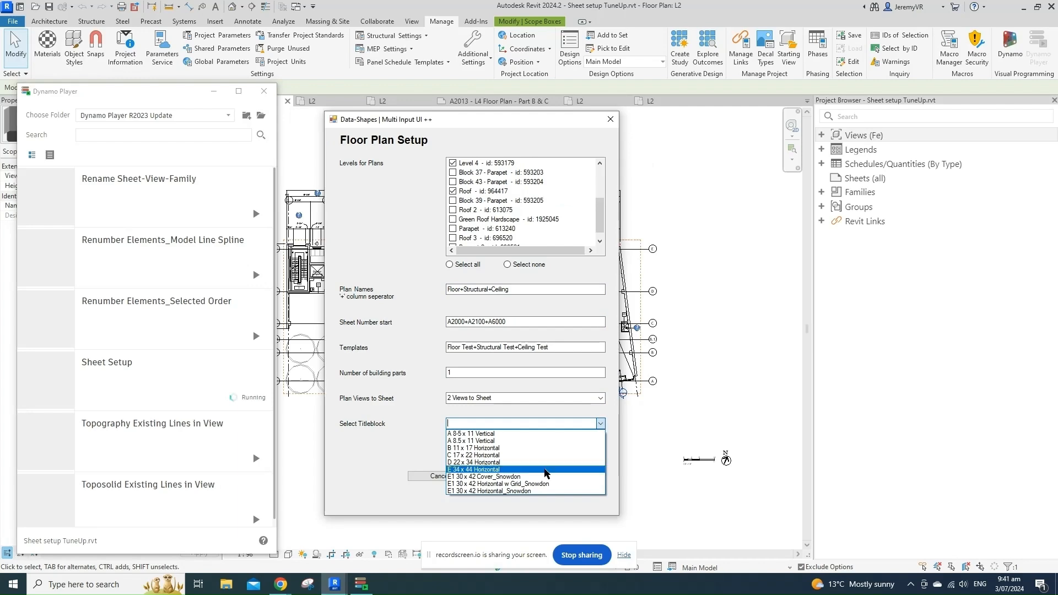
pyautogui.click(544, 470)
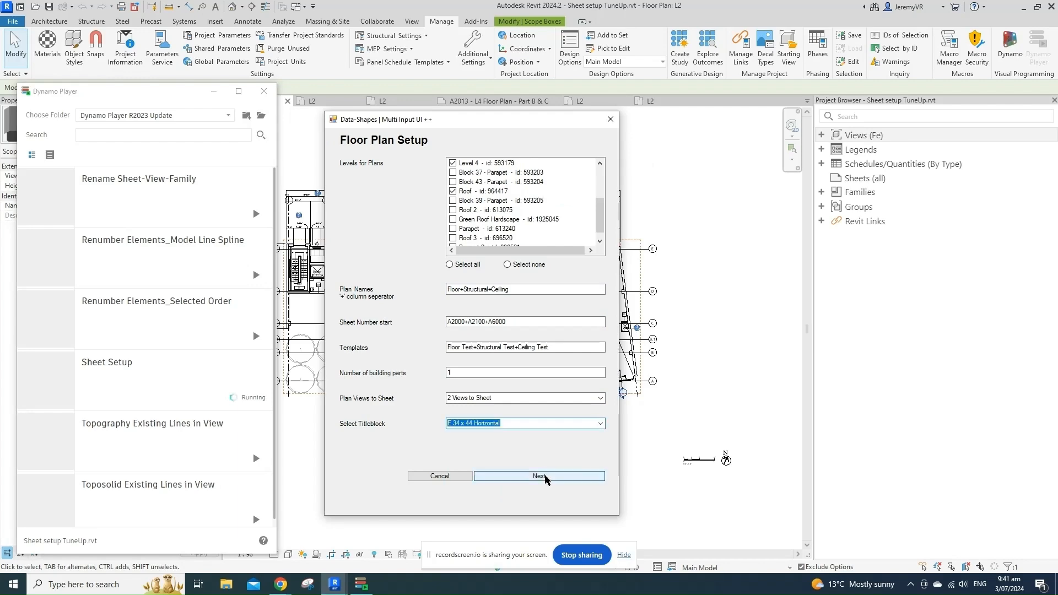
pyautogui.click(540, 476)
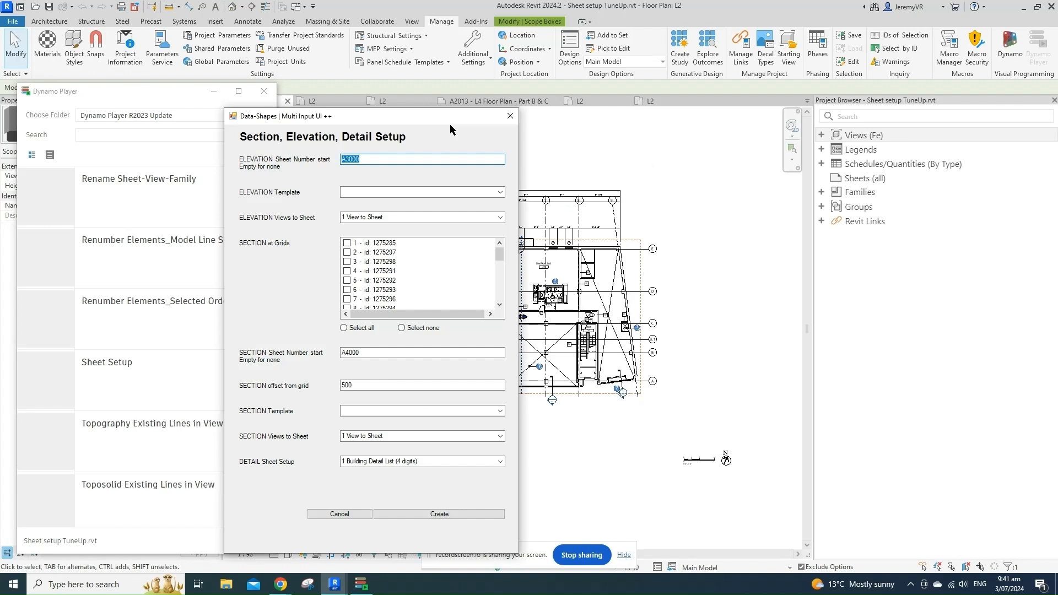
# Set the elevations to start at sheet A3000, using the Architectural Elevation (Exterior) template and 2 Views to Sheet.
pyautogui.moveTo(450, 124); pyautogui.dragTo(571, 100)
pyautogui.press('BackSpace')
pyautogui.write('A3000')
pyautogui.click(628, 168)
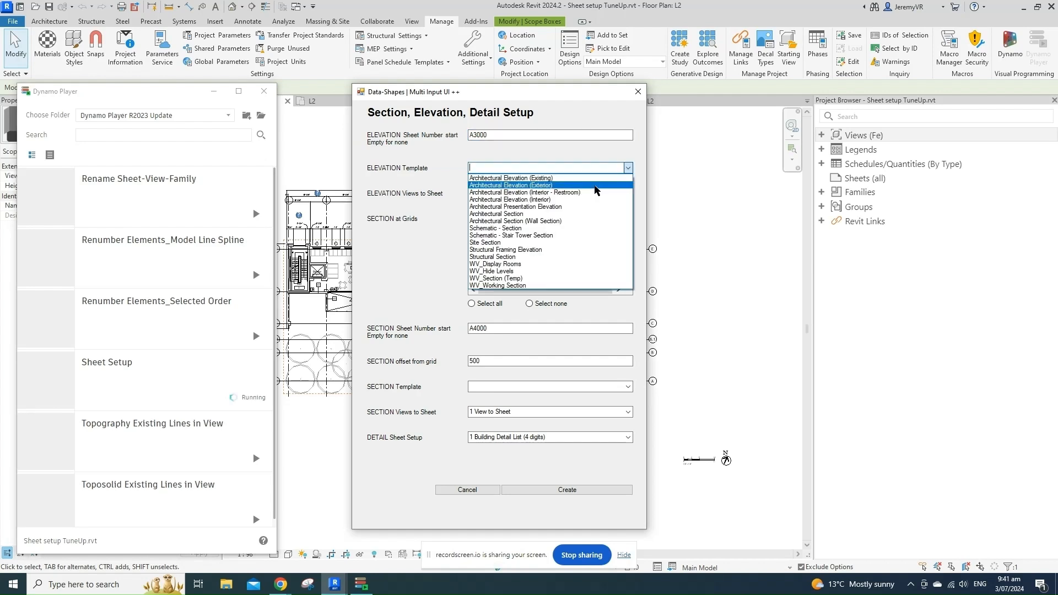
pyautogui.click(595, 185)
pyautogui.click(627, 193)
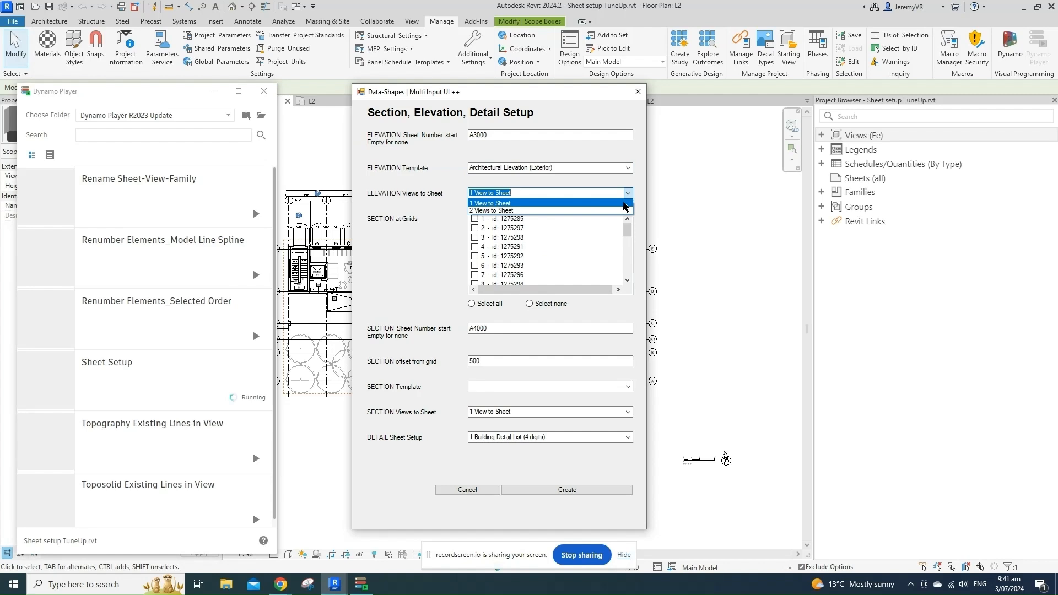
pyautogui.click(617, 210)
# Choose grids 2 to 8 and grids C, D and E as the section locations.
pyautogui.click(511, 228)
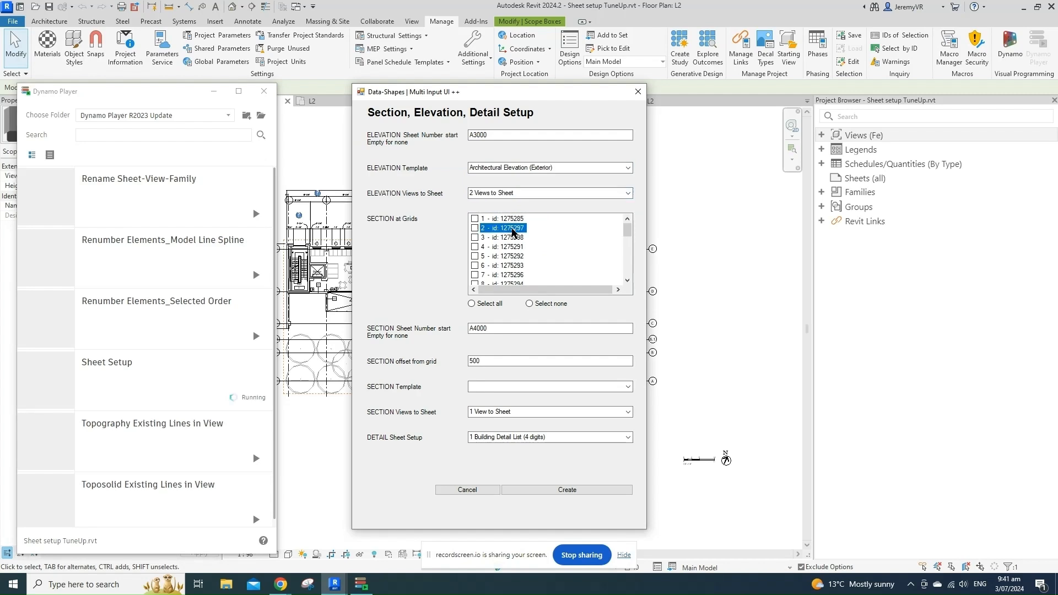
pyautogui.scroll(-1, 504, 270)
pyautogui.keyDown('shift'); pyautogui.click(475, 269); pyautogui.keyUp('shift')
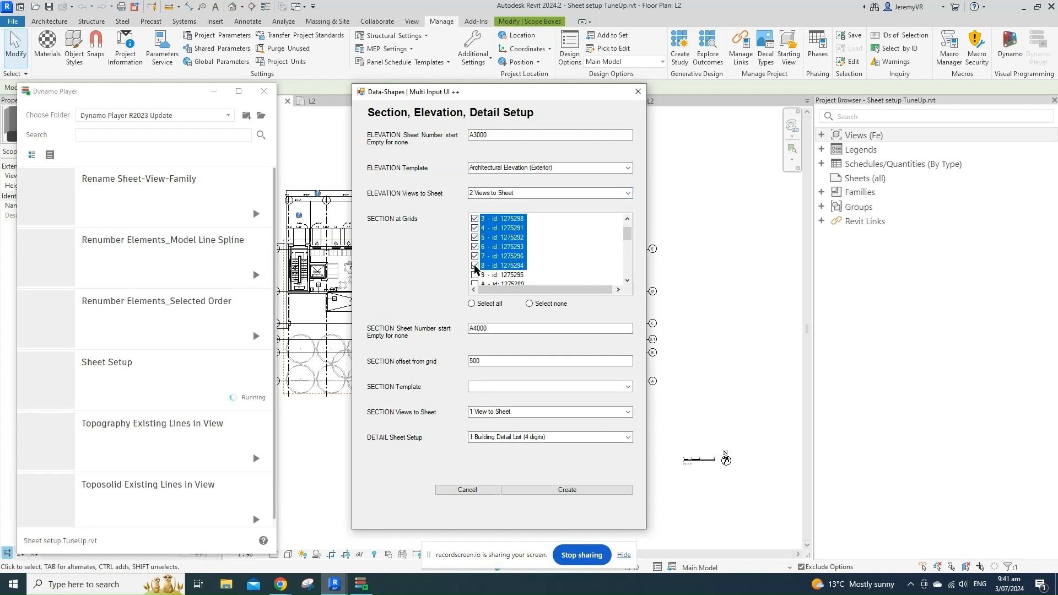
pyautogui.click(521, 328)
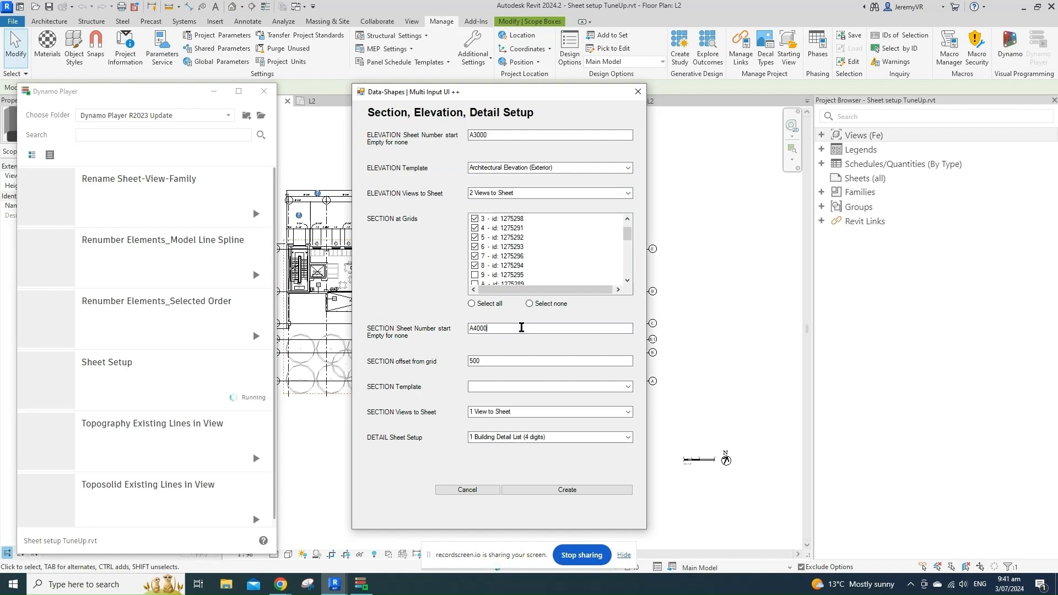
pyautogui.scroll(-3, 515, 247)
pyautogui.click(493, 256)
pyautogui.scroll(-1, 492, 252)
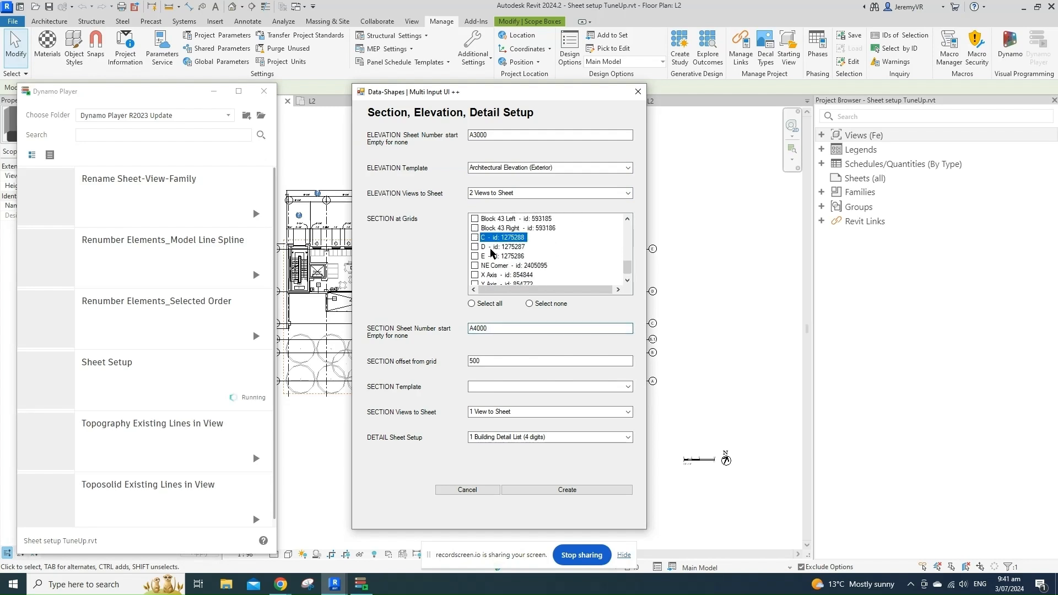
pyautogui.keyDown('shift'); pyautogui.click(475, 256); pyautogui.keyUp('shift')
# Set the section offset from grid to 1500, with the Architectural Section template and 2 Views to Sheet.
pyautogui.click(519, 326)
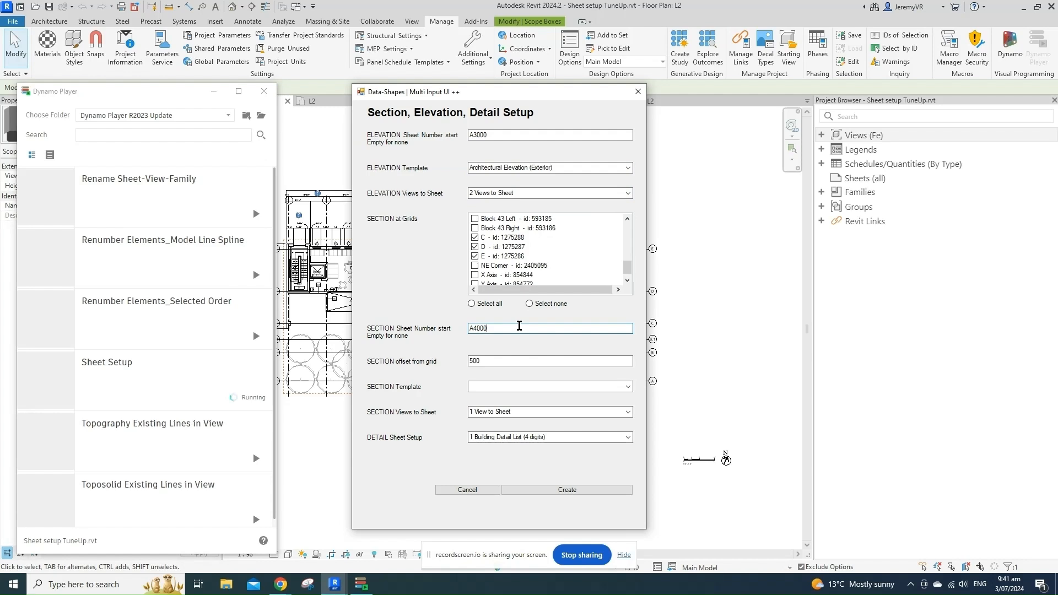
pyautogui.click(490, 359)
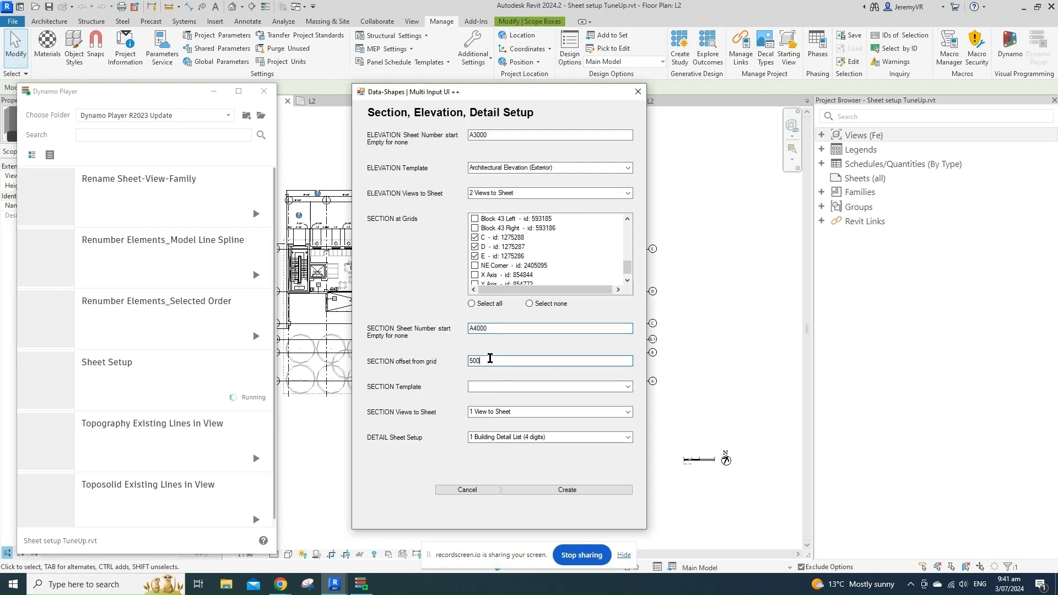
pyautogui.click(470, 361)
pyautogui.write('1')
pyautogui.click(628, 387)
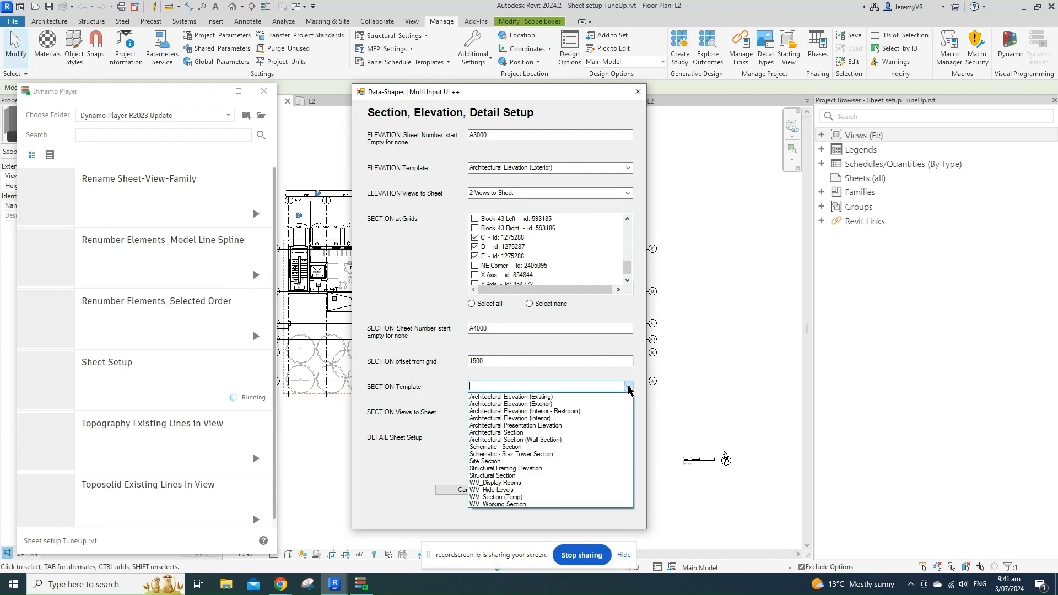
pyautogui.click(601, 433)
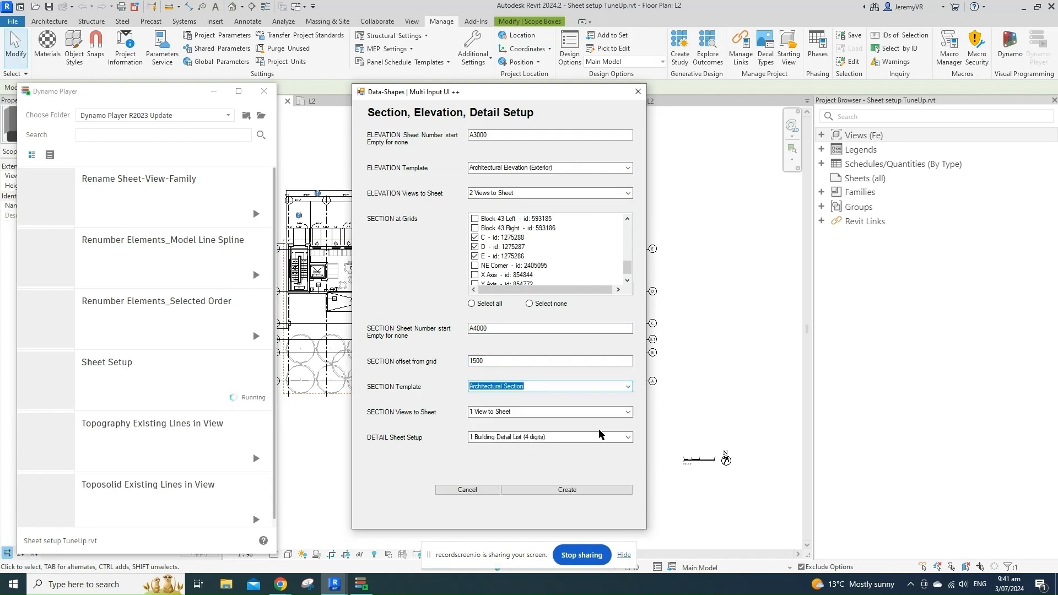
pyautogui.click(629, 413)
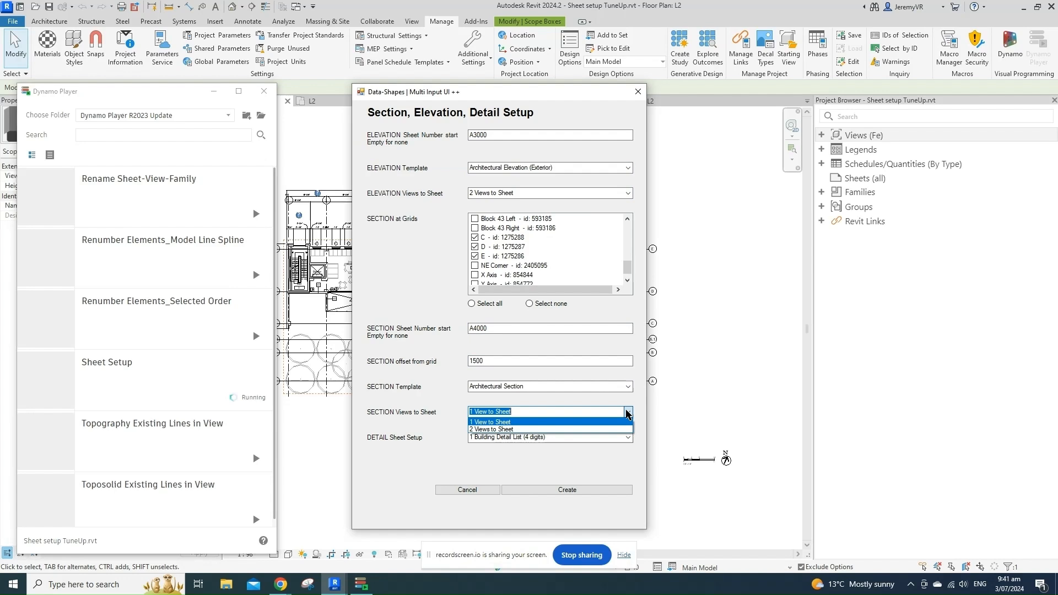
pyautogui.click(609, 429)
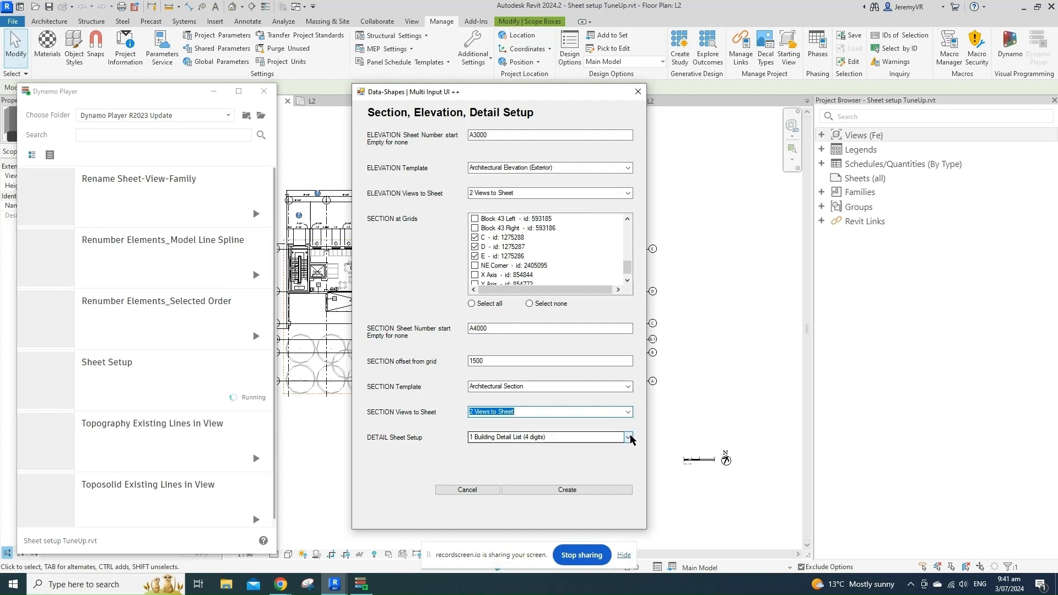
# Generate the sheets with the 1 Building Detail List (4 digits) detail setup, without renaming corresponding levels and views, and list them.
pyautogui.click(628, 438)
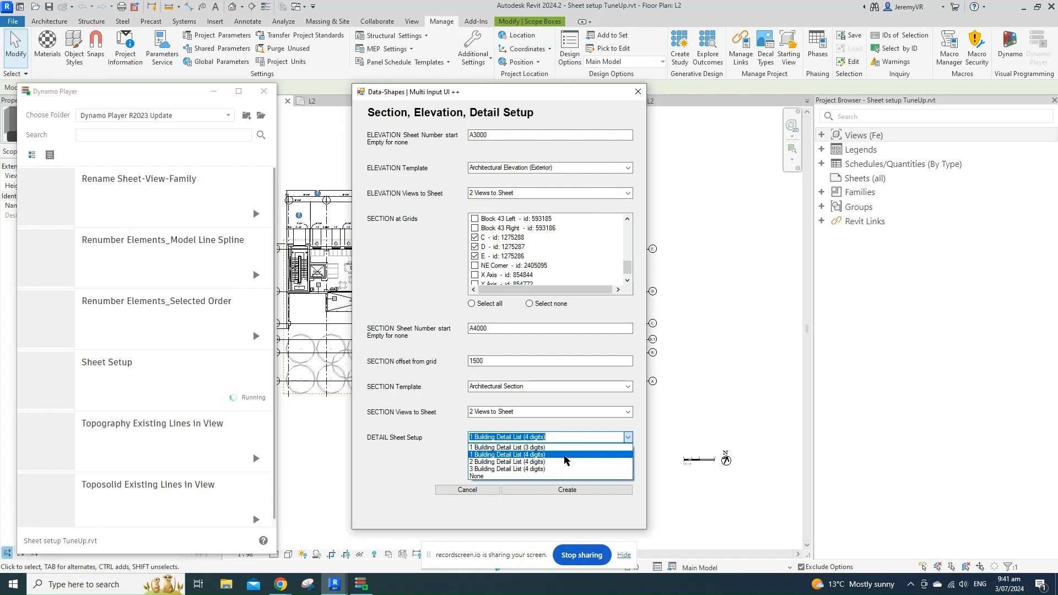
pyautogui.click(565, 455)
pyautogui.click(573, 491)
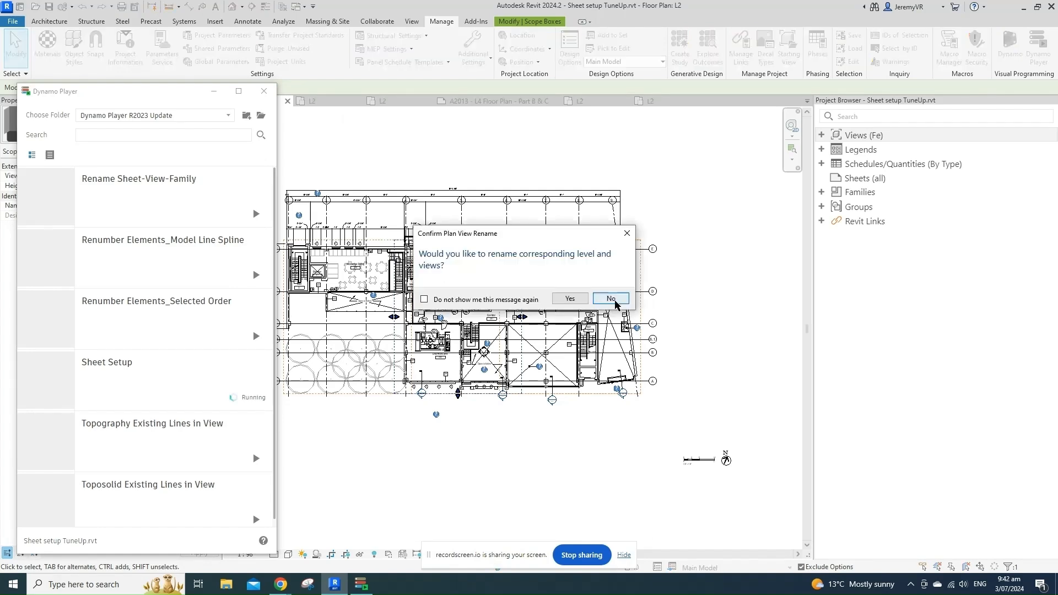
pyautogui.click(611, 298)
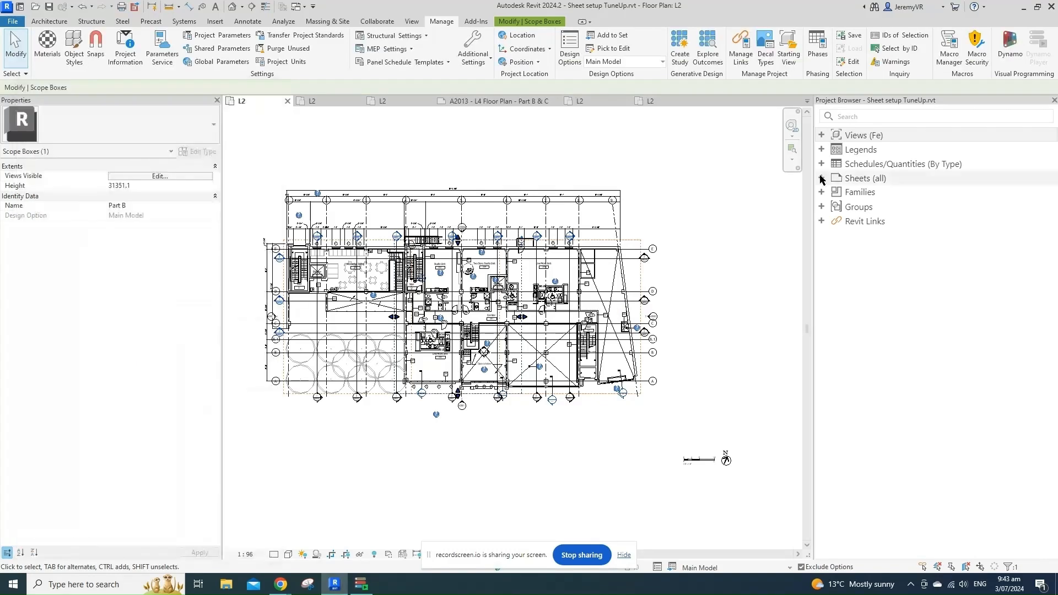
pyautogui.click(821, 178)
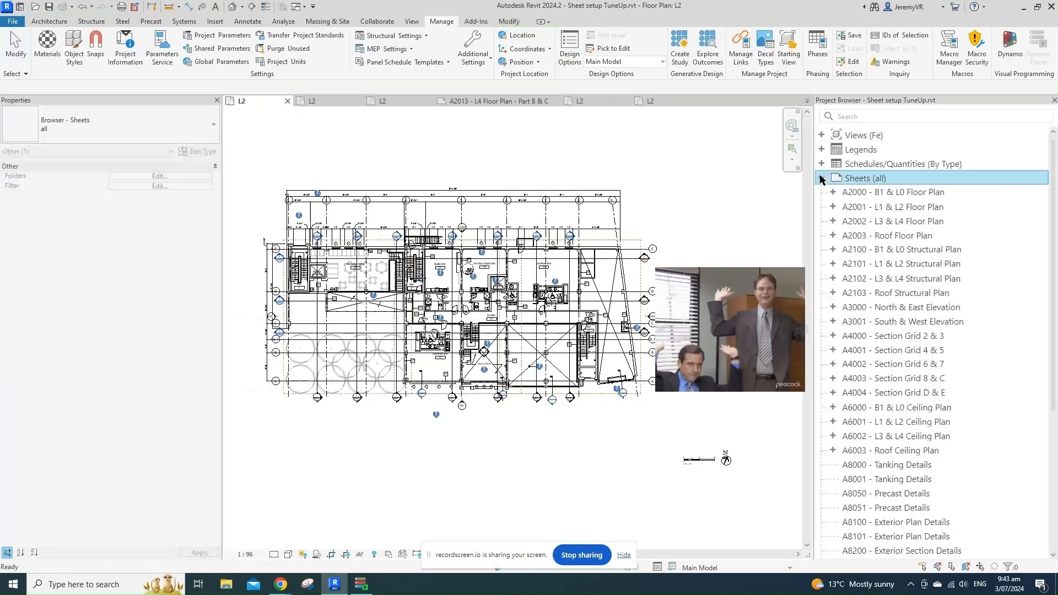
# Open sheet A2000 - B1 & L0 Floor Plan and reposition the B1 plan so both plans are stacked inside the title block.
pyautogui.click(902, 193)
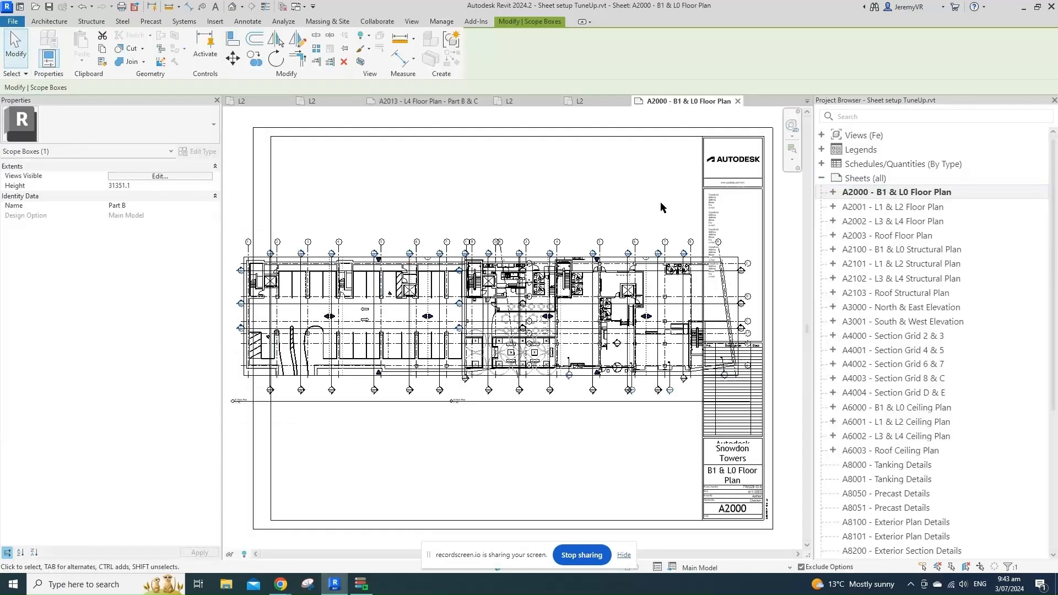
pyautogui.click(324, 304)
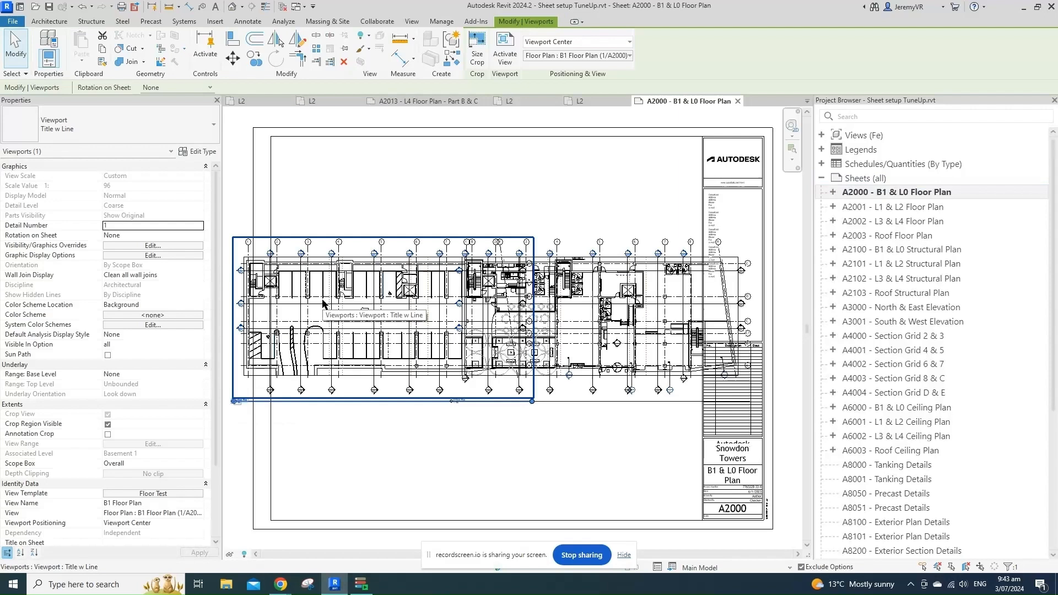
pyautogui.scroll(3, 242, 412)
pyautogui.scroll(1, 244, 411)
pyautogui.moveTo(244, 411); pyautogui.dragTo(258, 413, button='middle')
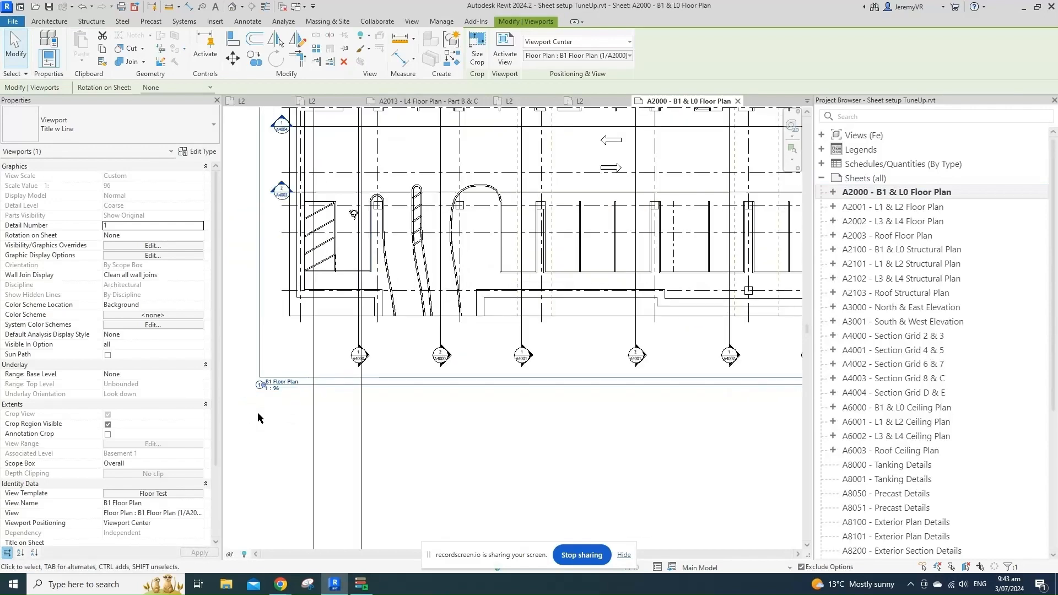
pyautogui.click(249, 423)
pyautogui.scroll(-4, 249, 423)
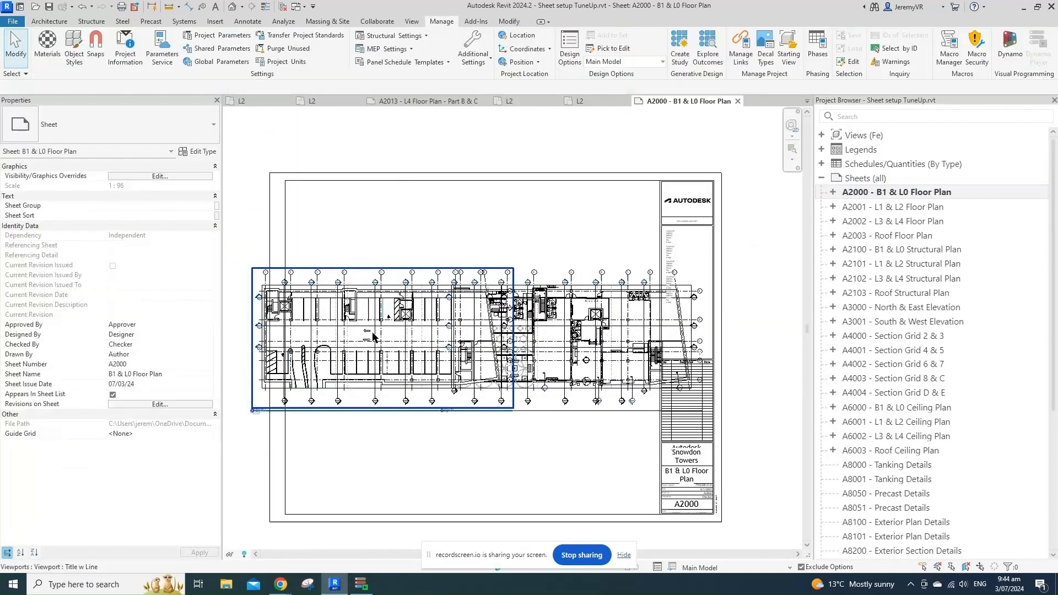
pyautogui.moveTo(373, 336); pyautogui.dragTo(488, 434)
pyautogui.click(775, 270)
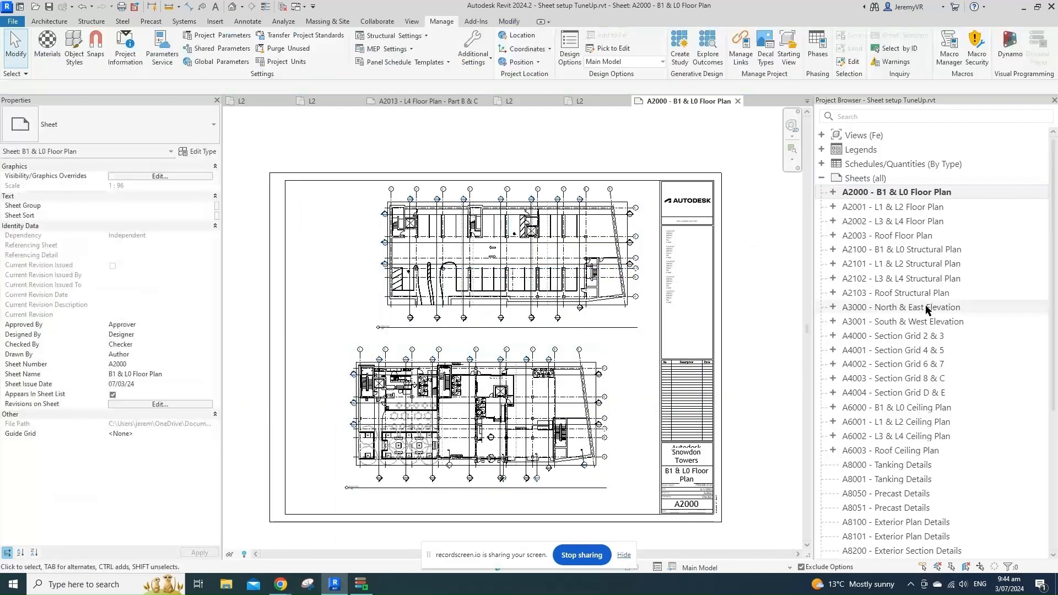
# Open sheet A3000 - North & East Elevation and move the larger elevation viewport up and away from the overlapping one.
pyautogui.click(927, 308)
pyautogui.doubleClick(926, 306)
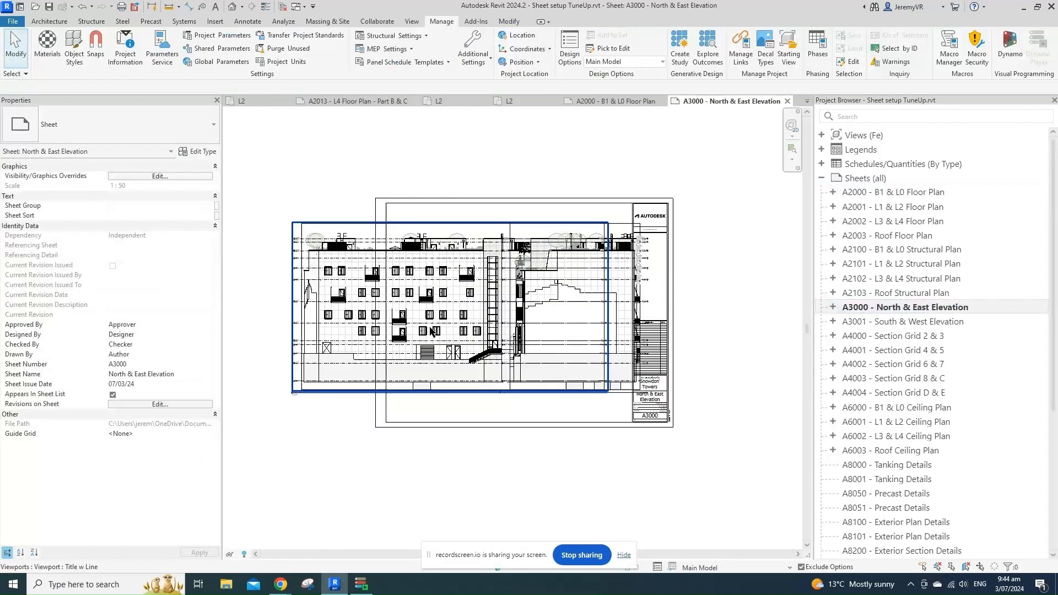
pyautogui.moveTo(432, 331); pyautogui.dragTo(395, 271)
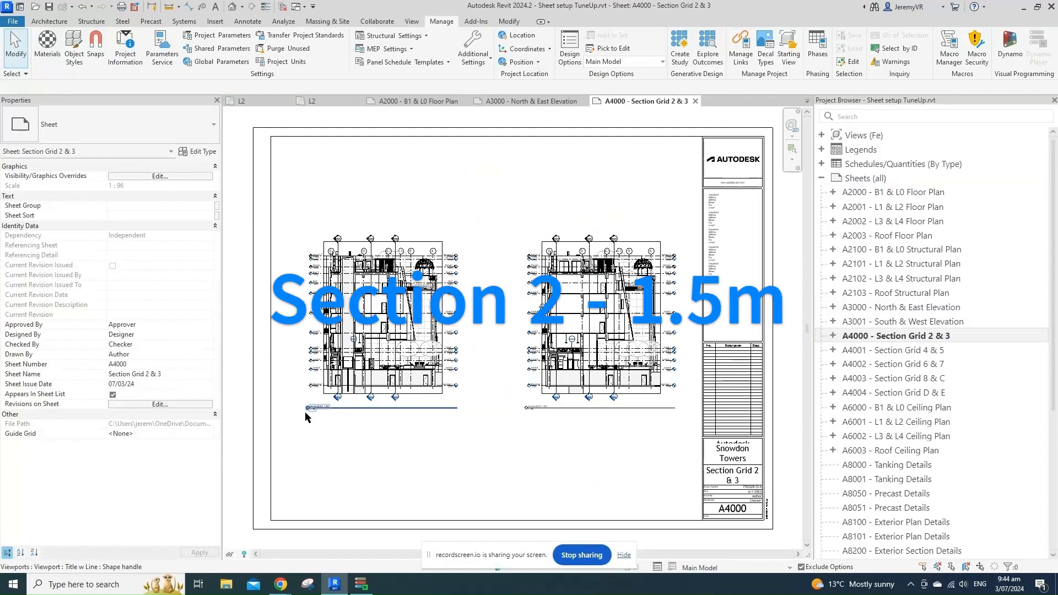
# Examine the view title of the first section on sheet A4000 - Section Grid 2 & 3.
pyautogui.scroll(2, 306, 412)
pyautogui.scroll(1, 417, 219)
pyautogui.click(381, 334)
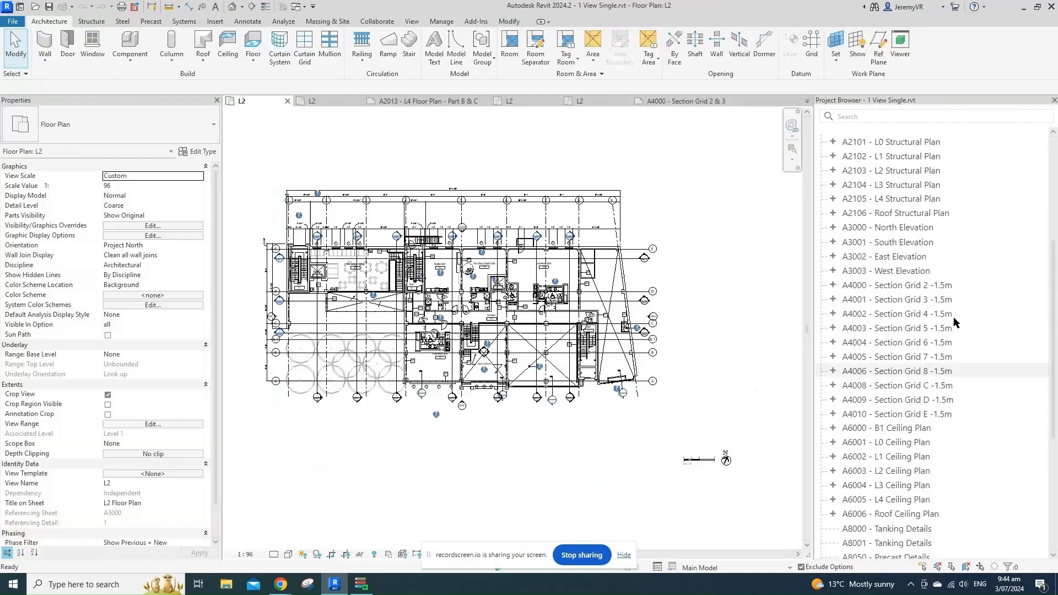
# Review the one-view-per-sheet list in the 1 View Single project, from the plans through the A4000 sections to the details.
pyautogui.scroll(4, 948, 222)
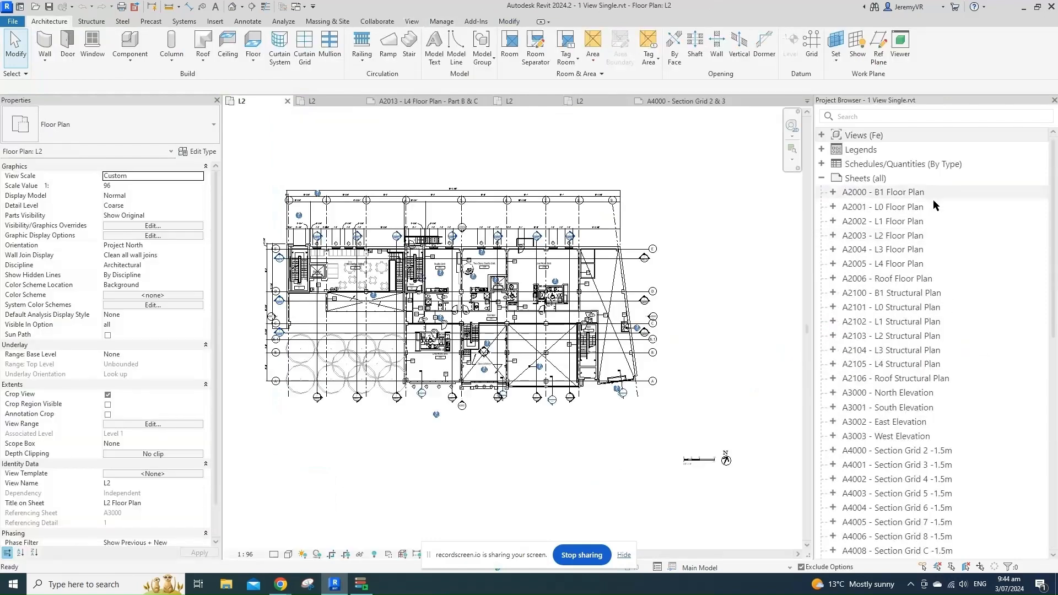
pyautogui.scroll(-3, 931, 314)
pyautogui.click(932, 308)
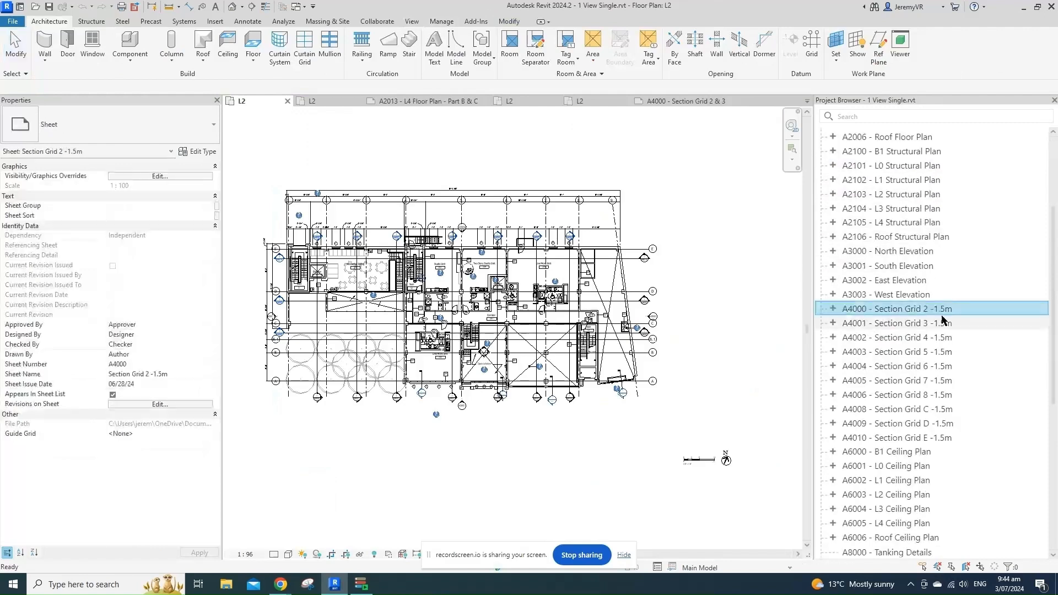
pyautogui.scroll(-3, 941, 314)
# Switch to the 1 View Split project and compare the numbering of its overall and part floor plan sheets around A2006 and A2010.
pyautogui.click(313, 101)
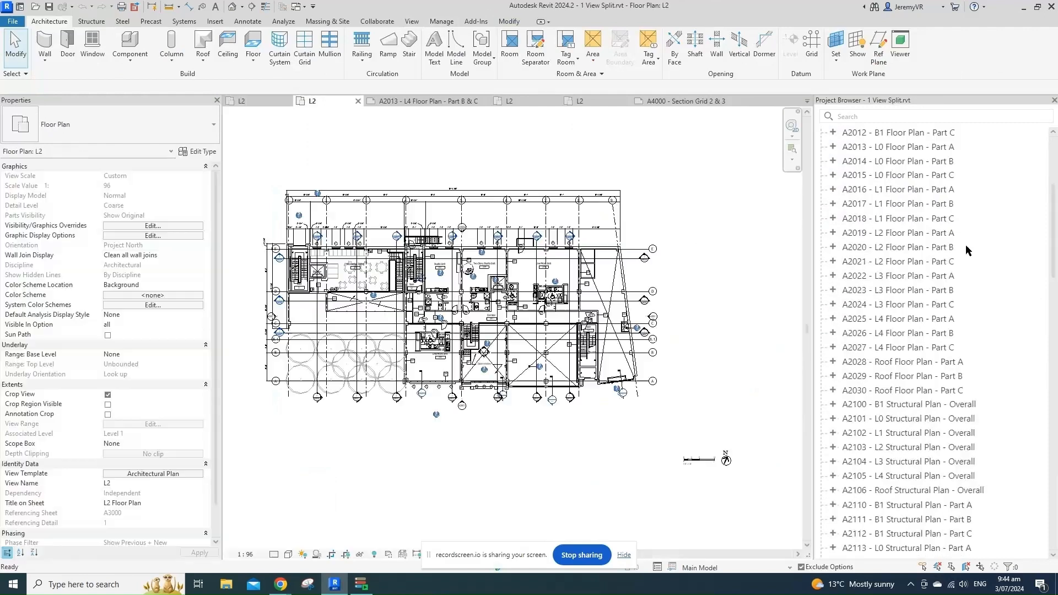
pyautogui.scroll(3, 967, 244)
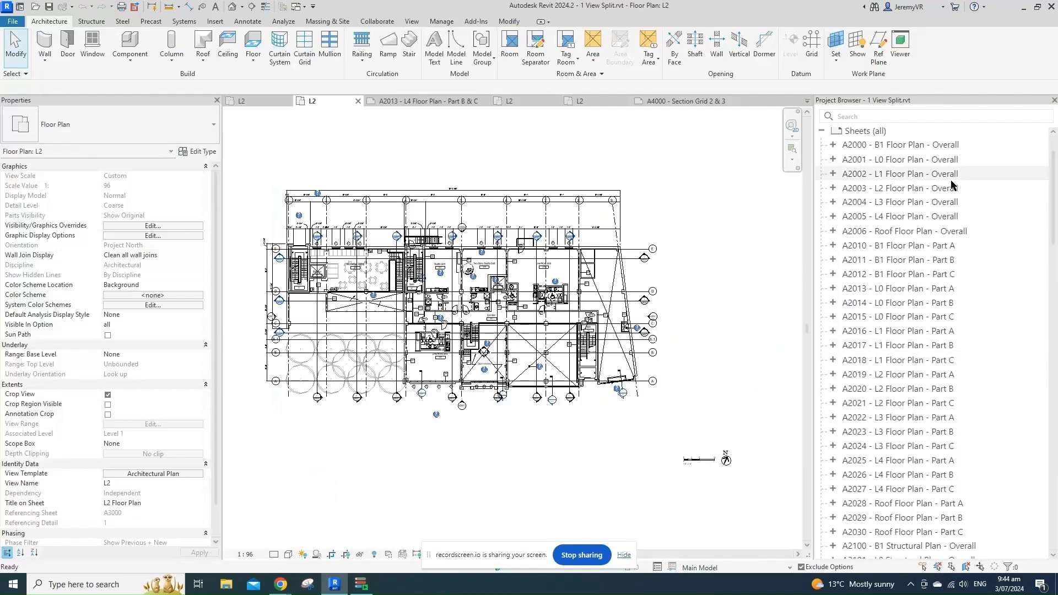
pyautogui.scroll(-1, 953, 221)
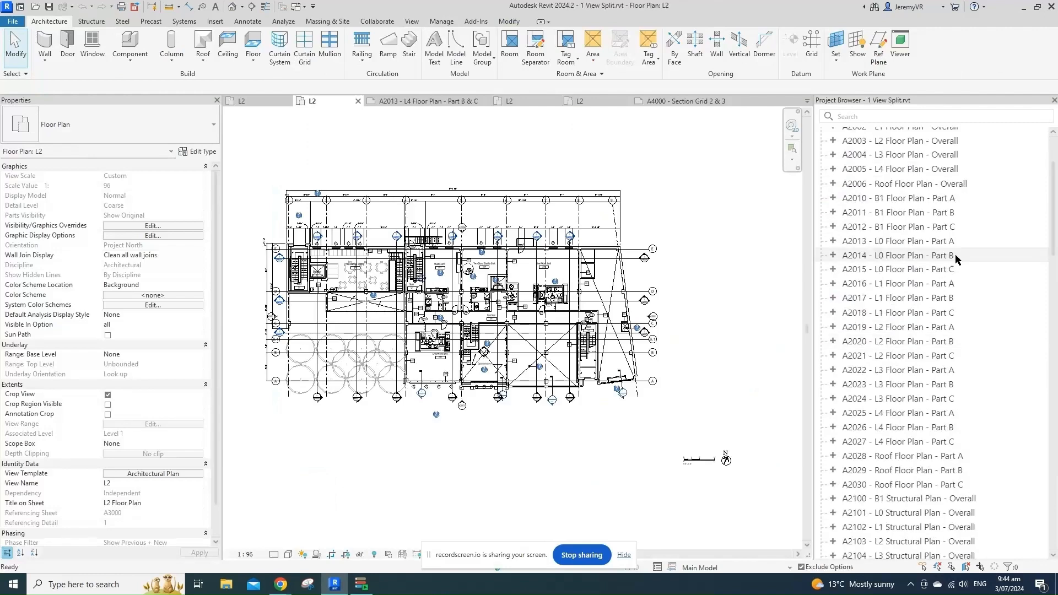
pyautogui.click(930, 186)
pyautogui.keyDown('shift'); pyautogui.click(934, 199); pyautogui.keyUp('shift')
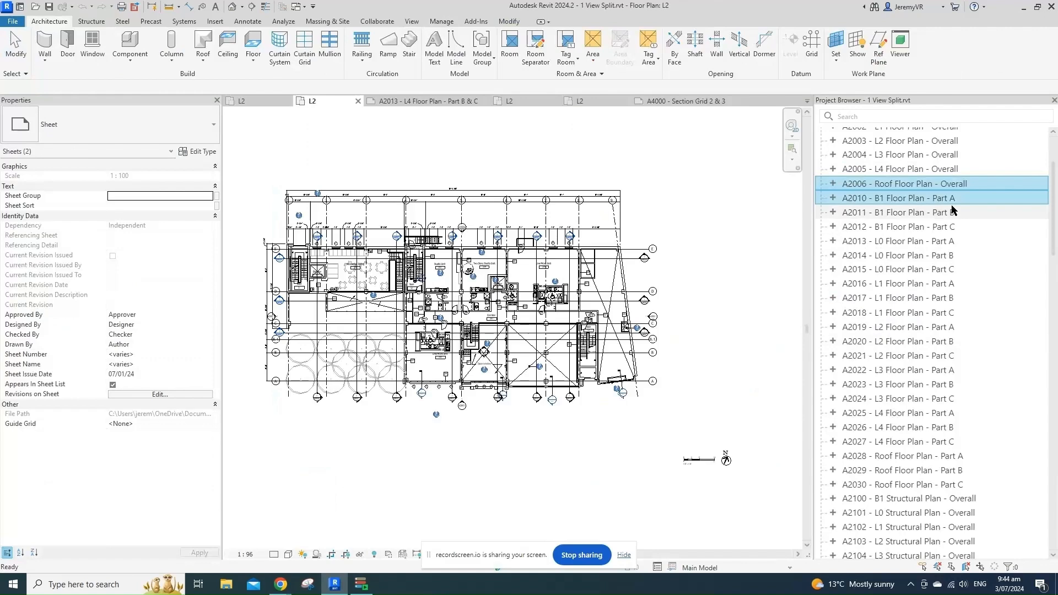
pyautogui.scroll(2, 950, 220)
# Review the remaining split structural plan, elevation, section, ceiling plan and detail sheets in the 1 View Split project.
pyautogui.scroll(-3, 945, 228)
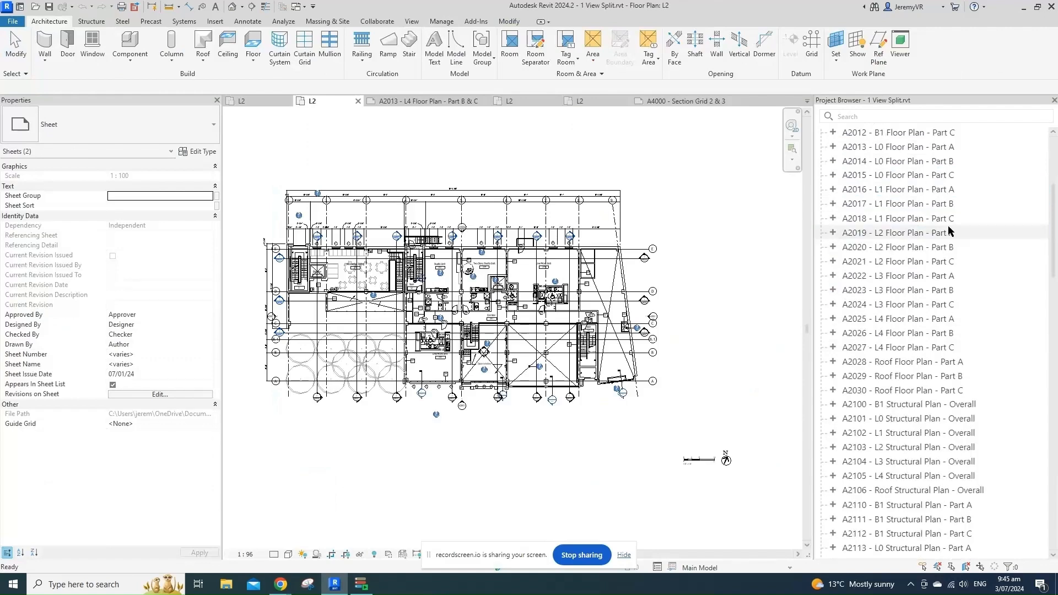
pyautogui.scroll(-3, 948, 232)
pyautogui.scroll(-2, 951, 234)
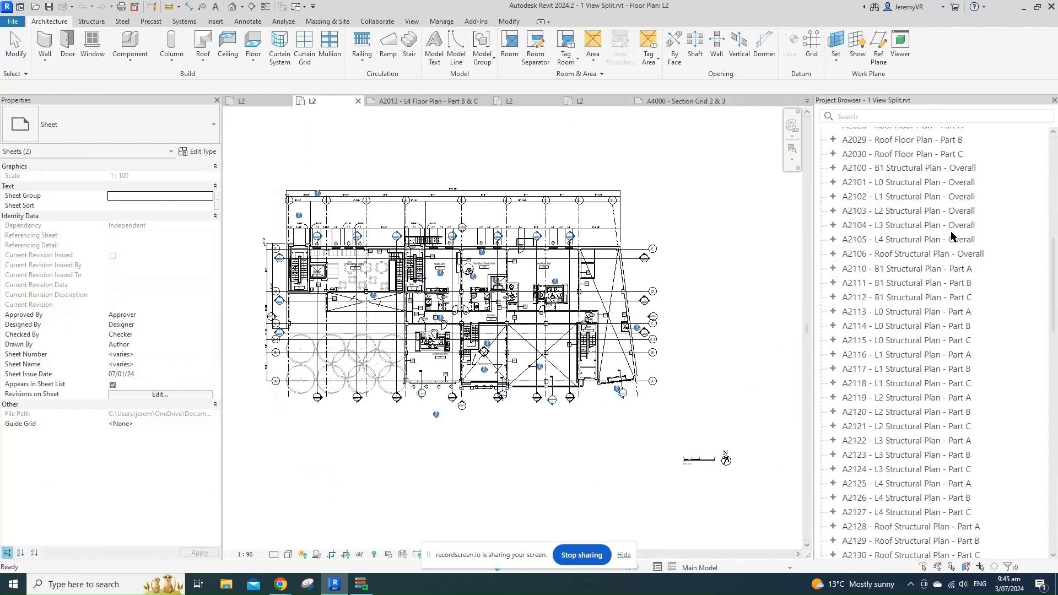
pyautogui.scroll(-6, 952, 235)
pyautogui.scroll(-1, 949, 237)
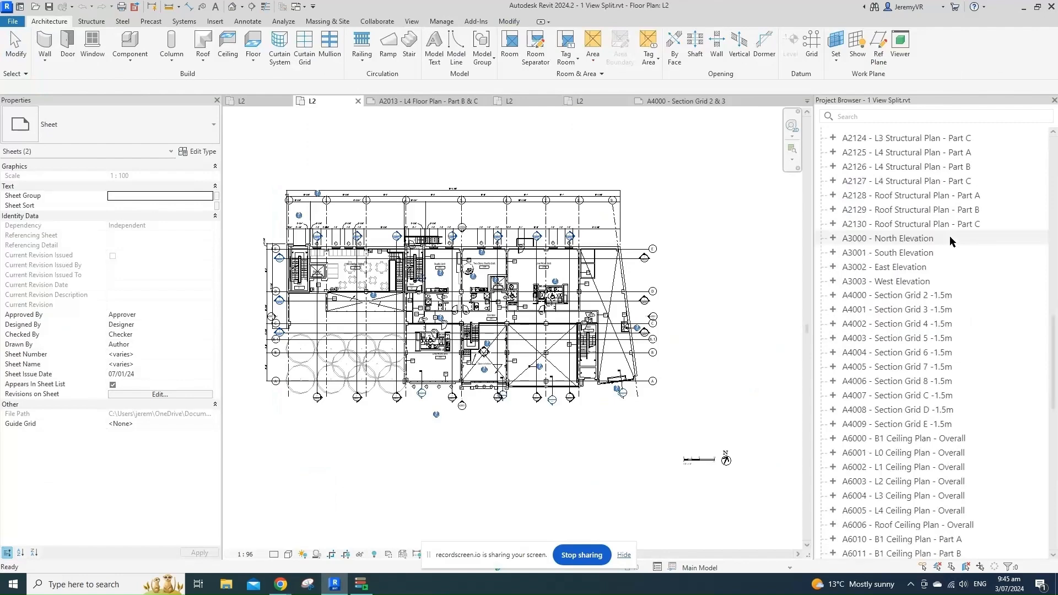
pyautogui.scroll(-2, 948, 226)
pyautogui.click(946, 204)
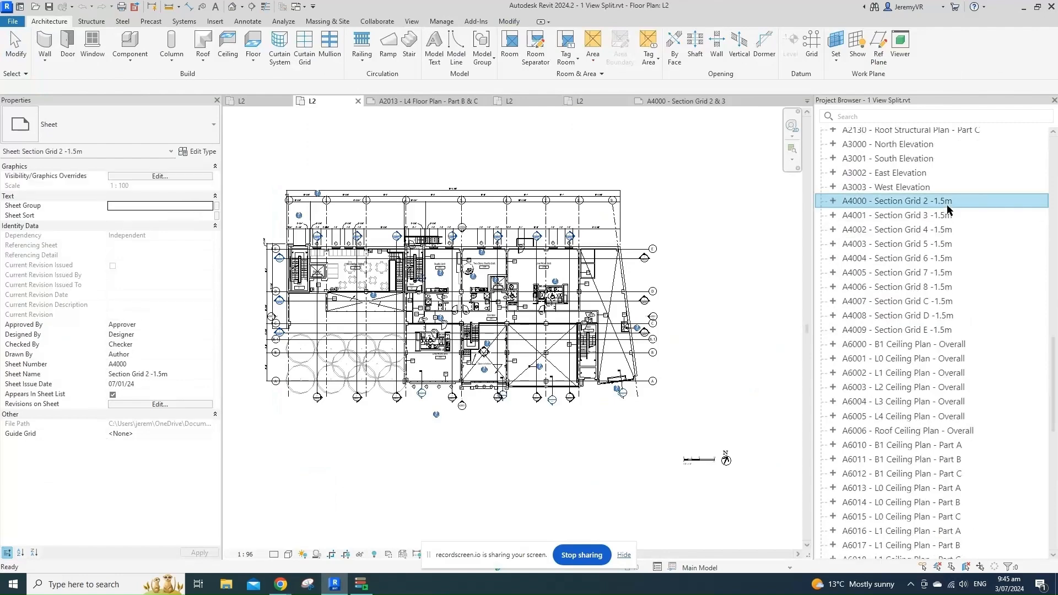
pyautogui.scroll(-4, 949, 219)
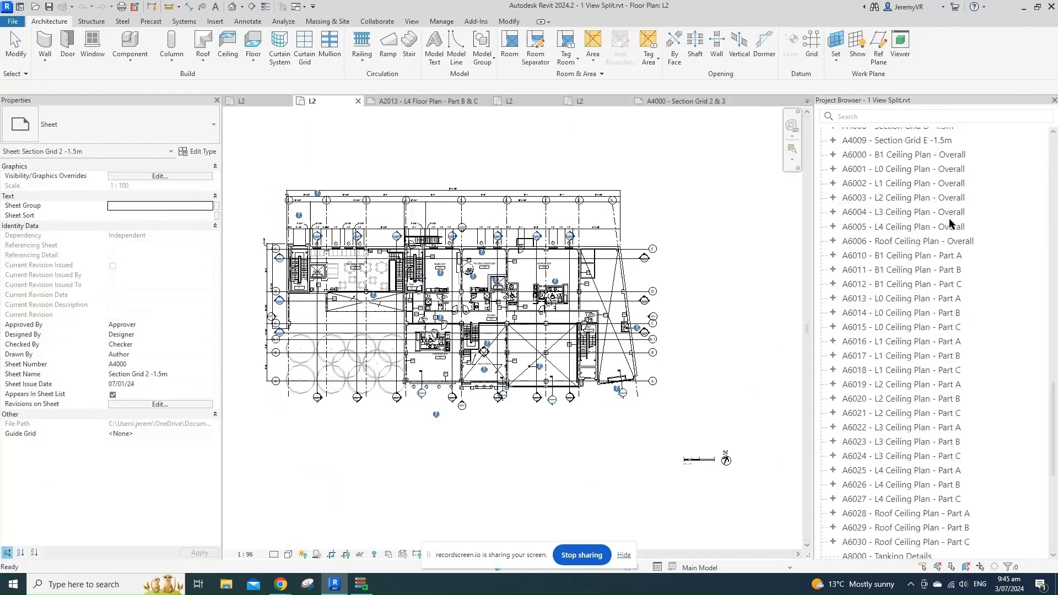
pyautogui.scroll(-5, 949, 222)
# Switch to the 2 View All Split project and examine how its overall and part plans are paired on the sheets.
pyautogui.click(417, 102)
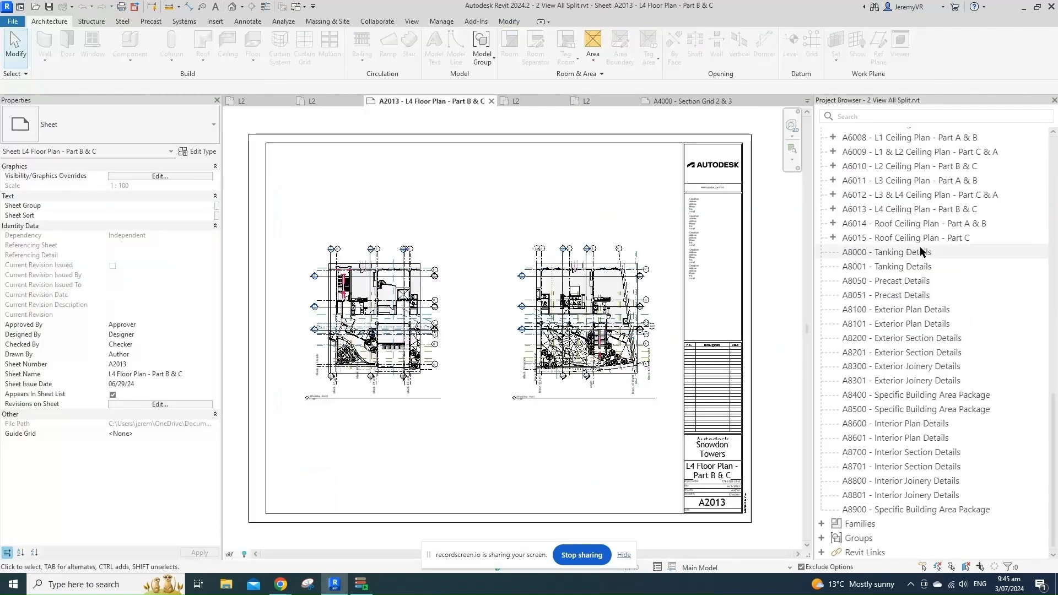
pyautogui.scroll(9, 964, 267)
pyautogui.scroll(7, 1005, 278)
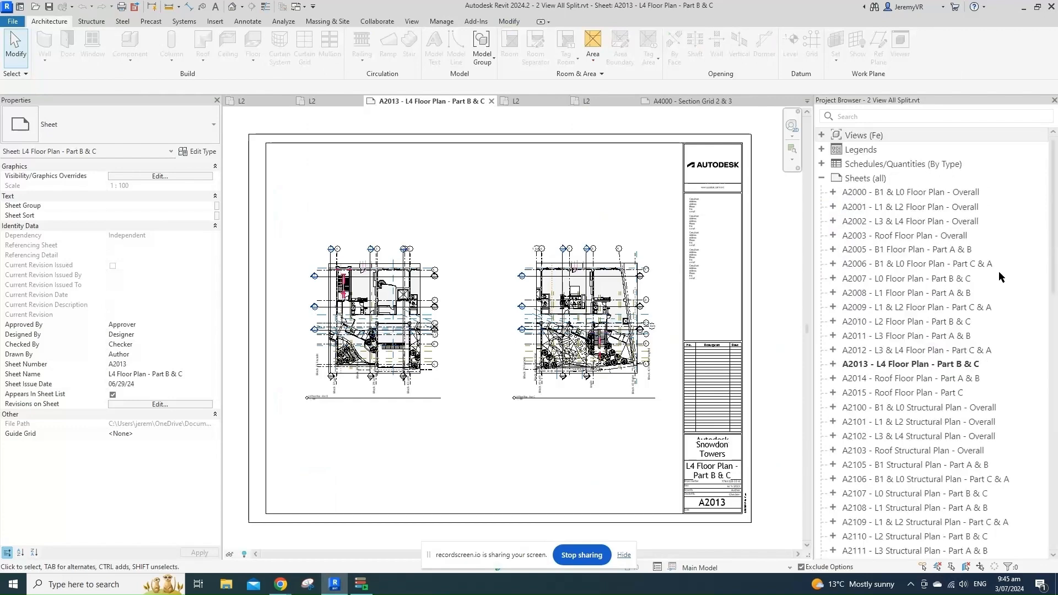
pyautogui.scroll(-1, 955, 174)
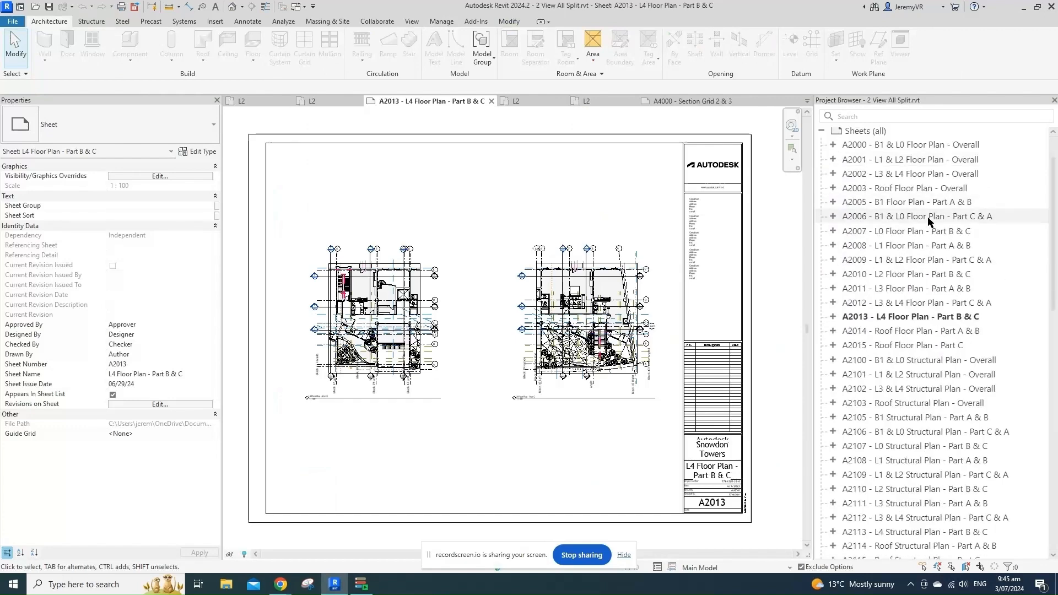
# Switch to the 2 View Overall project and review its sheet list, highlighting the paired overall floor plans A2000 to A2003.
pyautogui.hotkey('ctrl', 'Tab')
pyautogui.scroll(8, 932, 231)
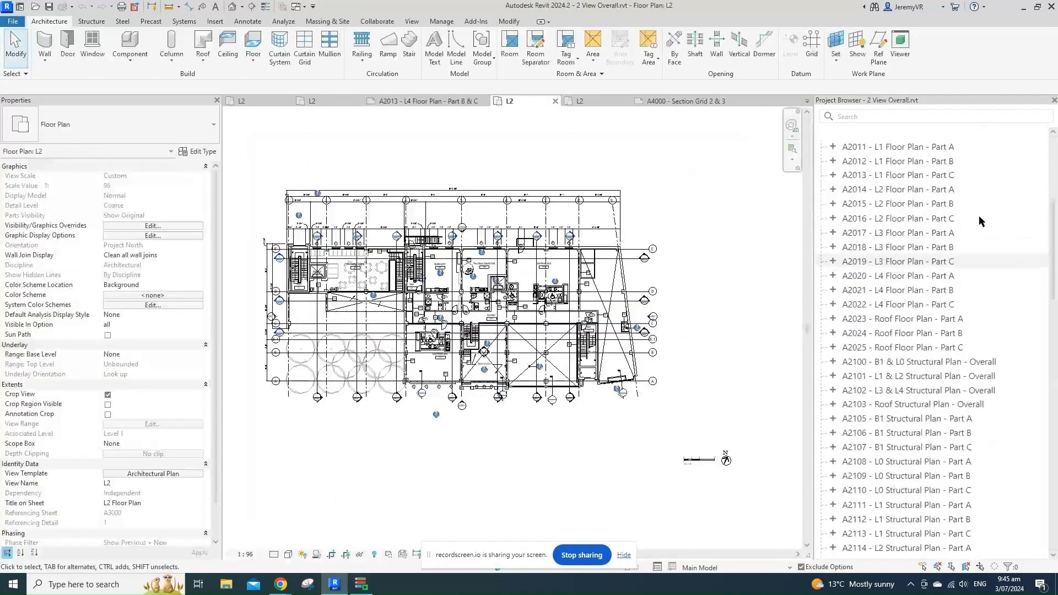
pyautogui.scroll(5, 977, 209)
pyautogui.click(973, 192)
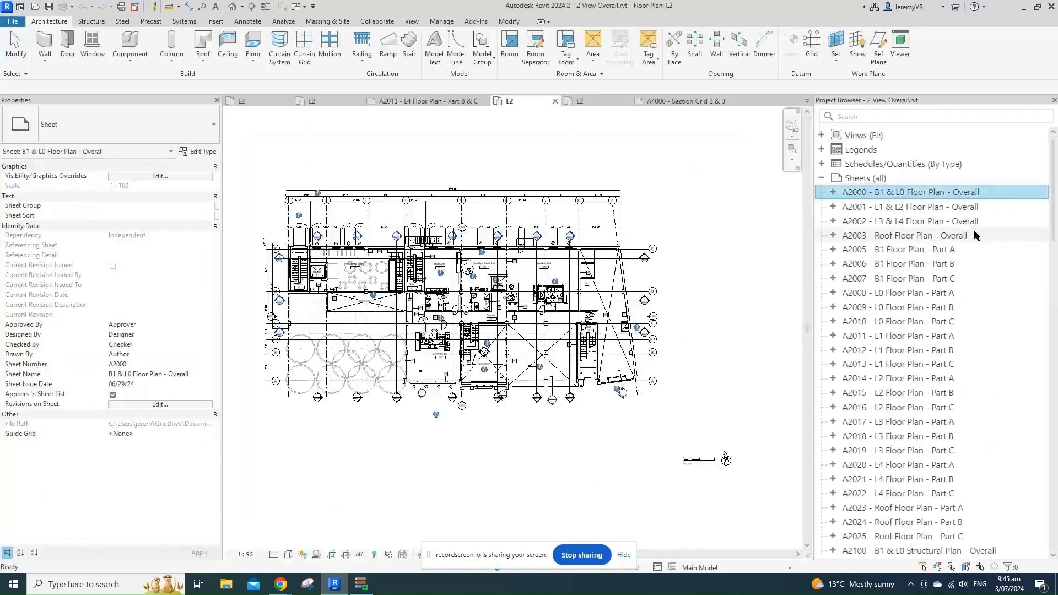
pyautogui.keyDown('shift'); pyautogui.click(974, 231); pyautogui.keyUp('shift')
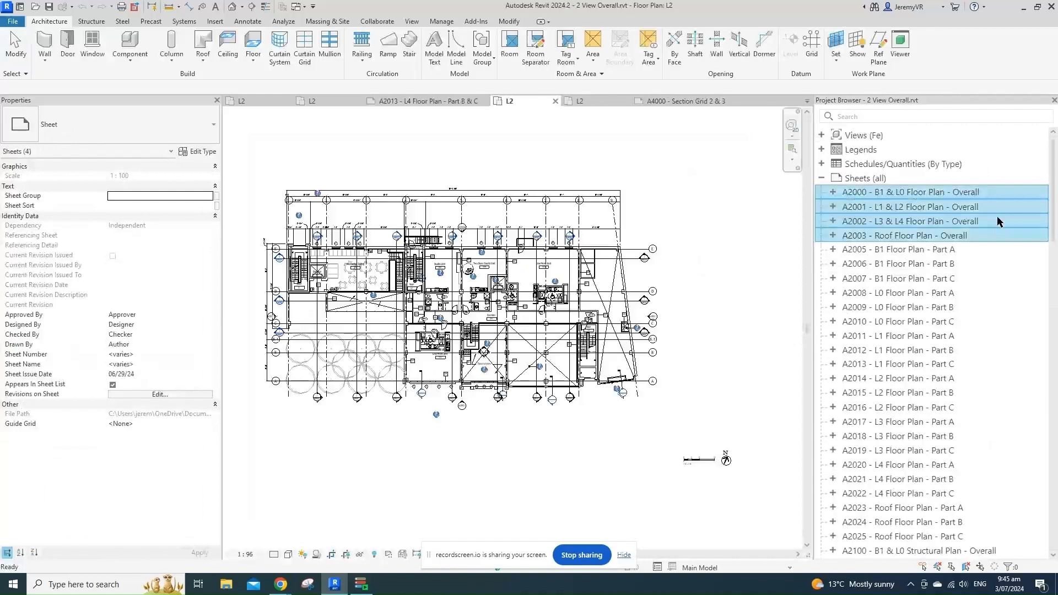
pyautogui.scroll(-4, 992, 218)
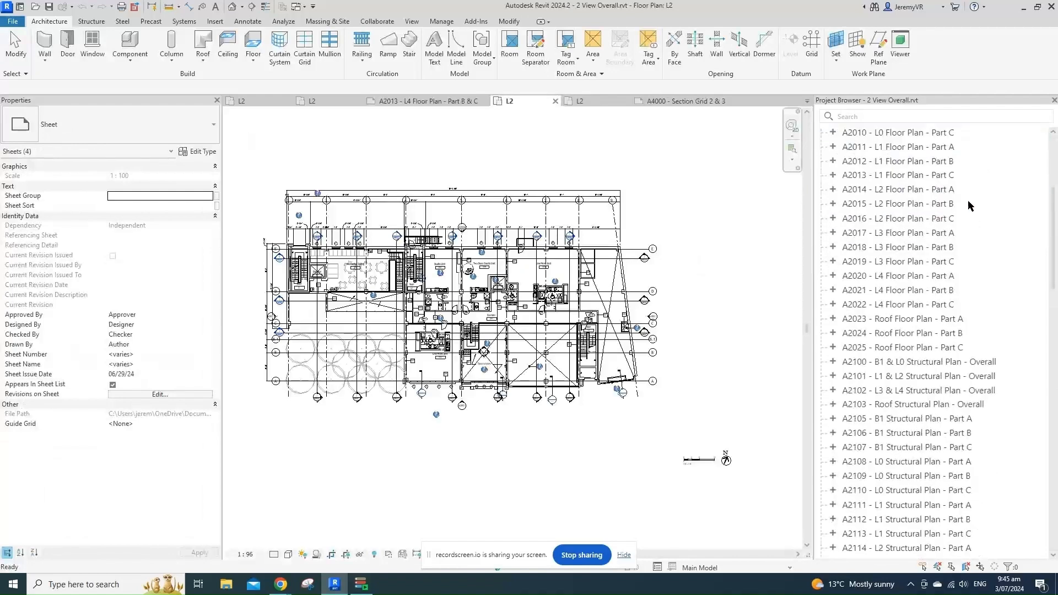
pyautogui.scroll(-10, 970, 215)
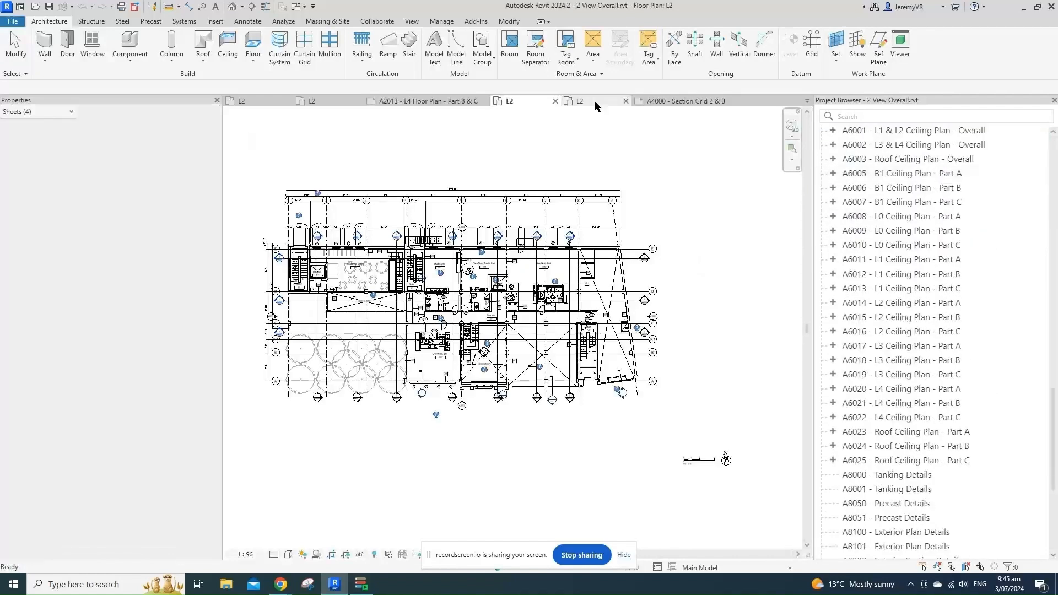
# Switch to the 2 View Part Plan project and compare its part floor plan sheets A2010 to A2020 with overall sheet A2006.
pyautogui.click(594, 101)
pyautogui.scroll(5, 947, 218)
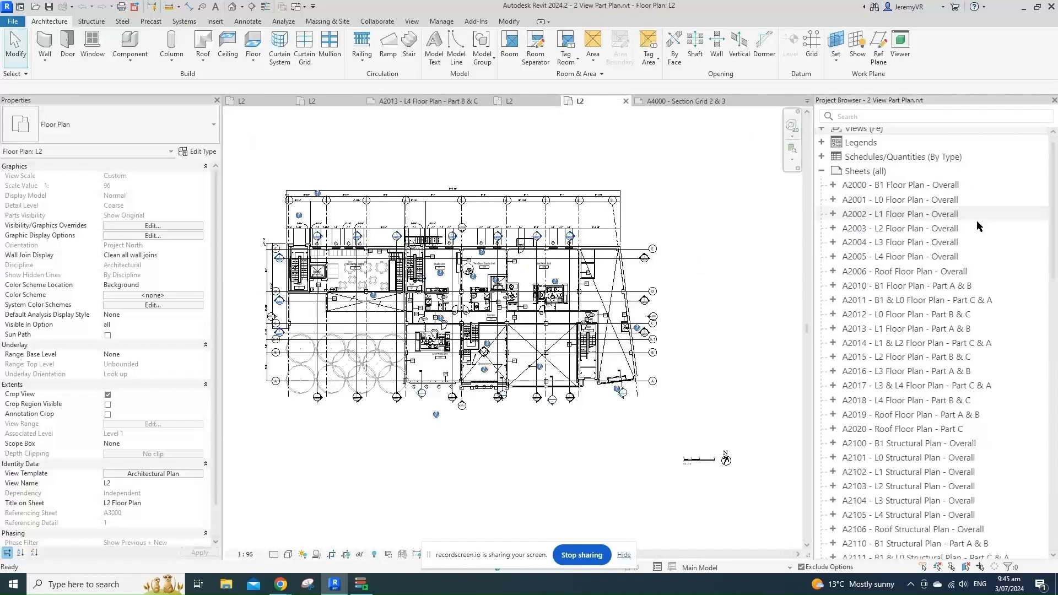
pyautogui.click(968, 287)
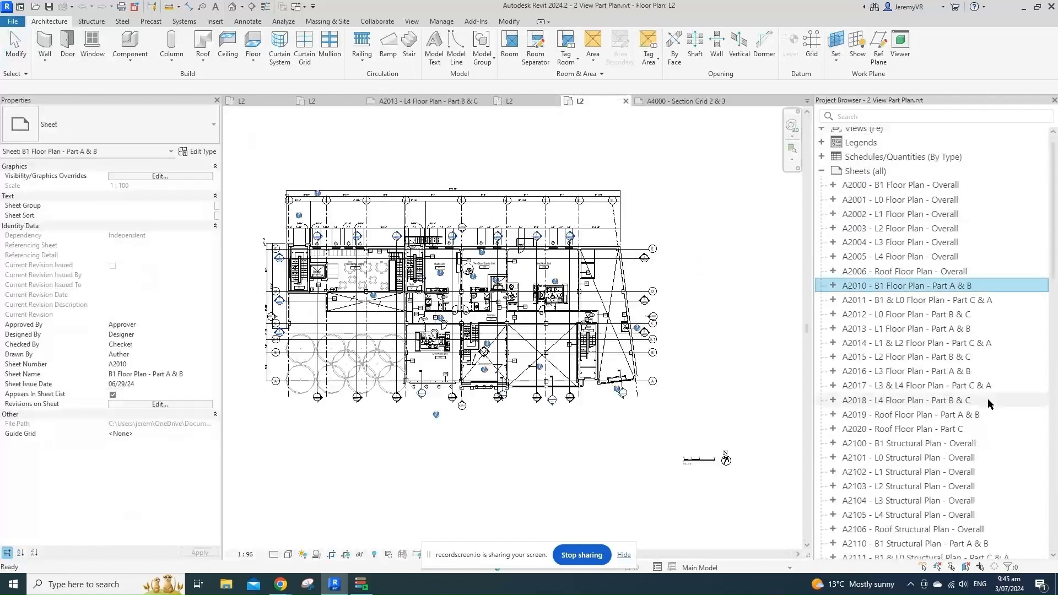
pyautogui.keyDown('shift'); pyautogui.click(980, 426); pyautogui.keyUp('shift')
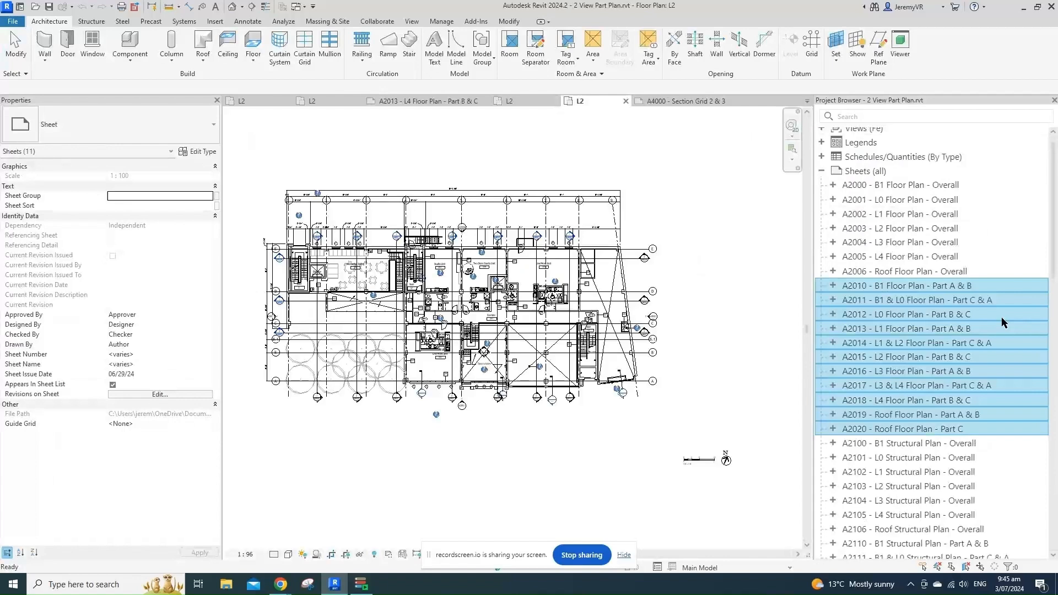
pyautogui.click(912, 270)
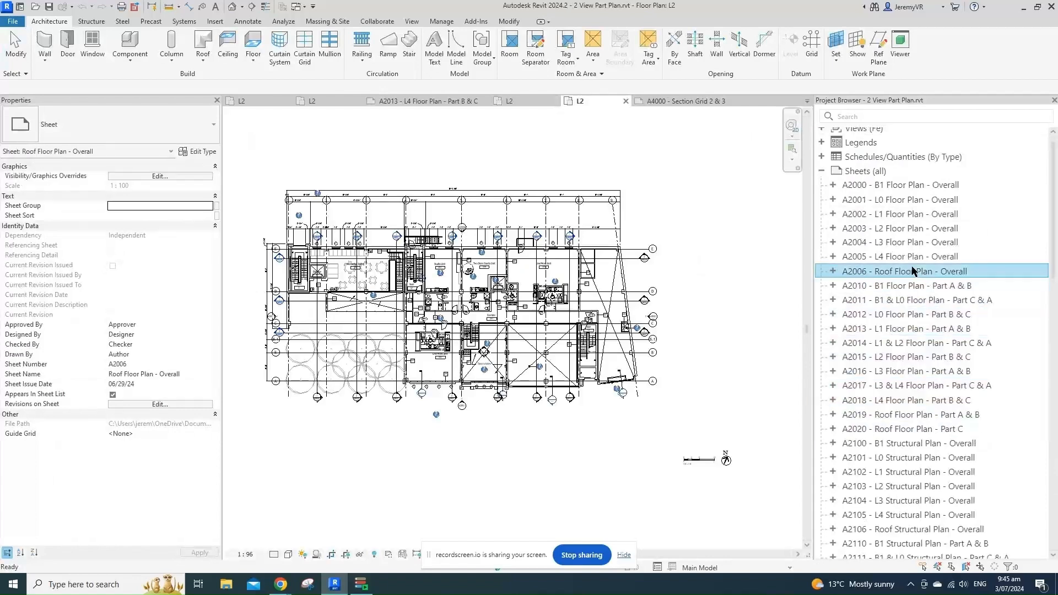
pyautogui.press('Down')
# Review the structural plan, elevation, section, ceiling plan and detail sheets listed in the 2 View Part Plan project.
pyautogui.scroll(-4, 925, 245)
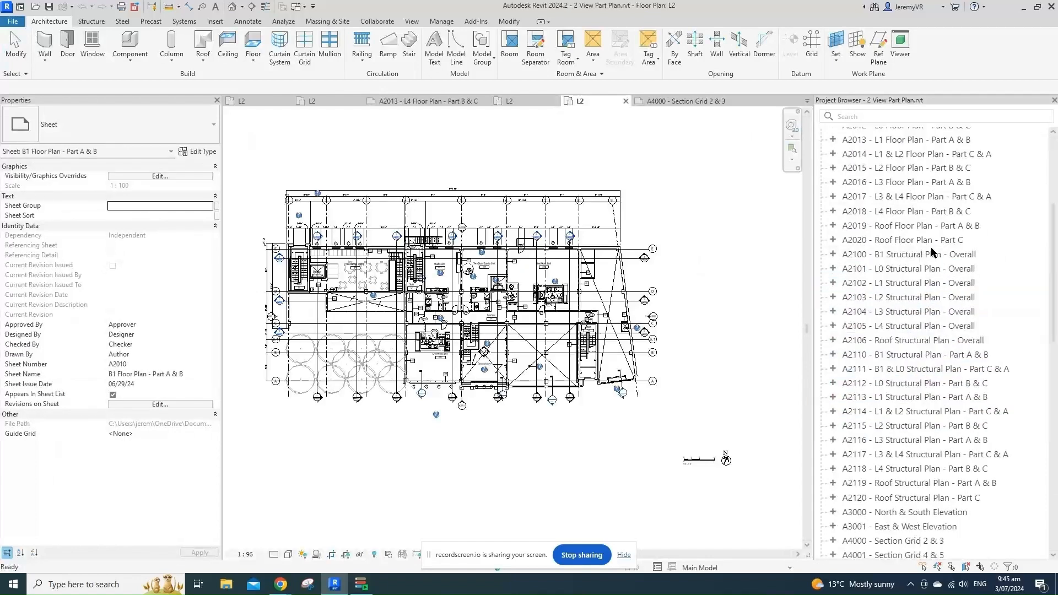
pyautogui.scroll(-3, 931, 251)
pyautogui.scroll(-3, 938, 259)
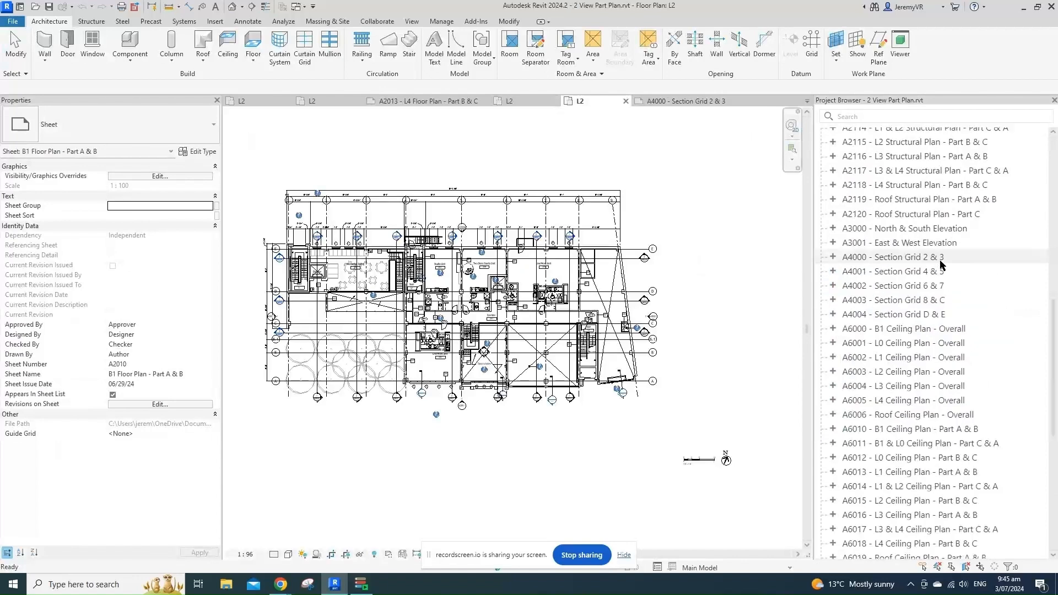
pyautogui.scroll(-1, 942, 267)
pyautogui.scroll(-2, 942, 270)
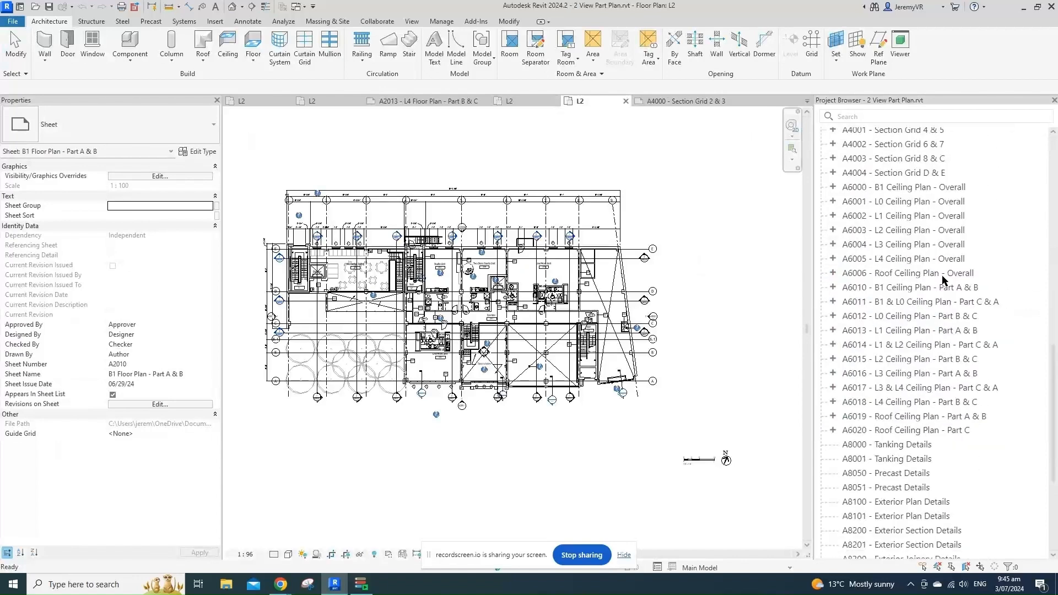
pyautogui.scroll(-1, 942, 279)
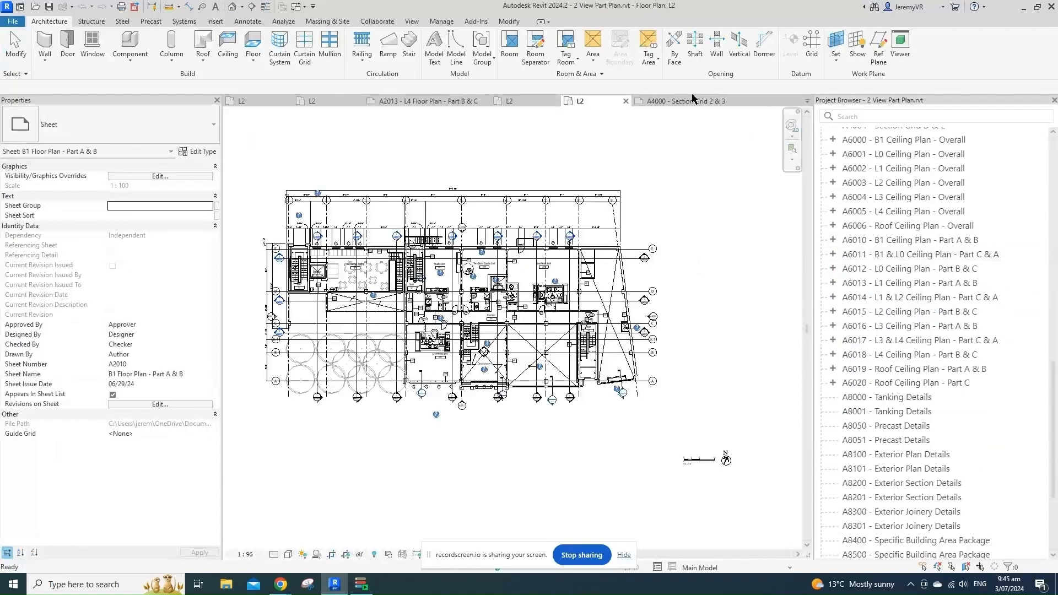